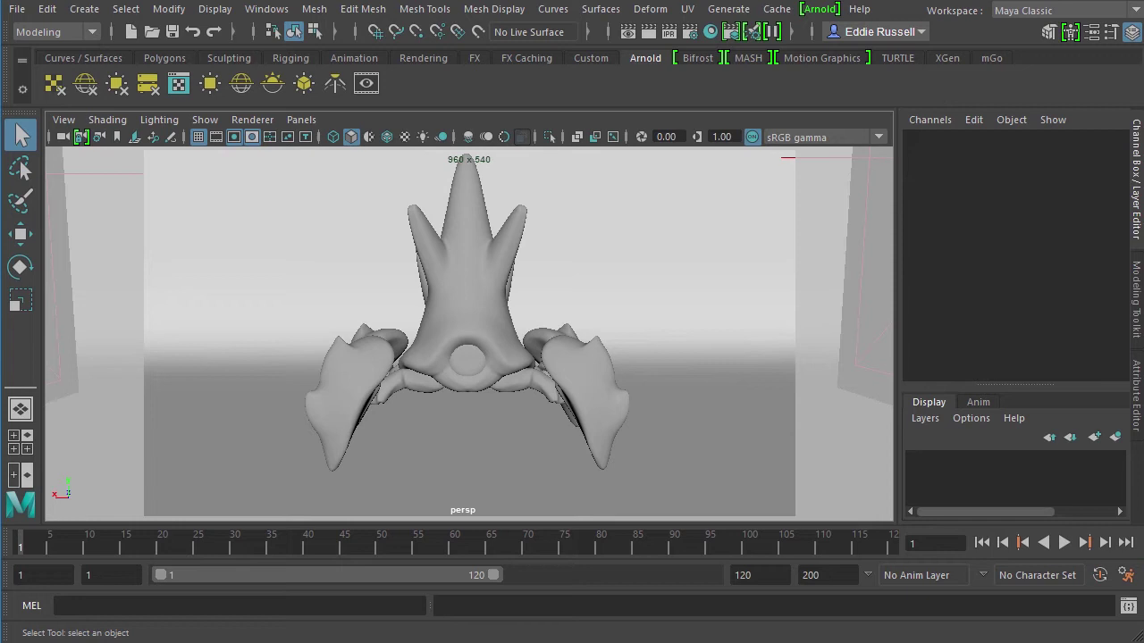
Check the installed Arnold plugin version in its info window, then close it.
left_click(826, 14)
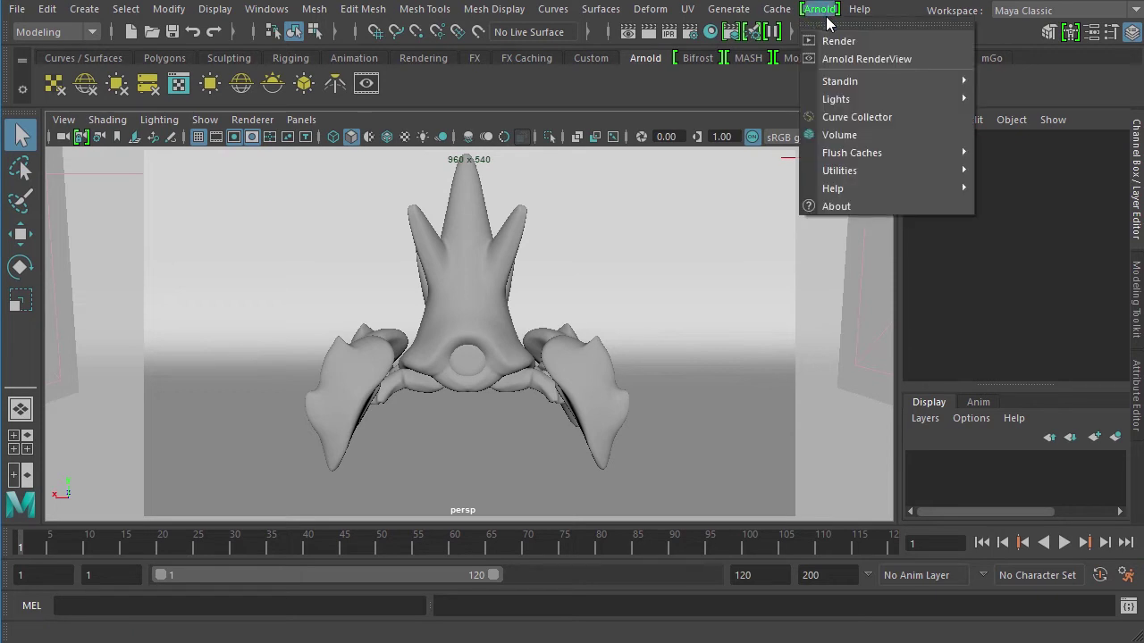
left_click(855, 205)
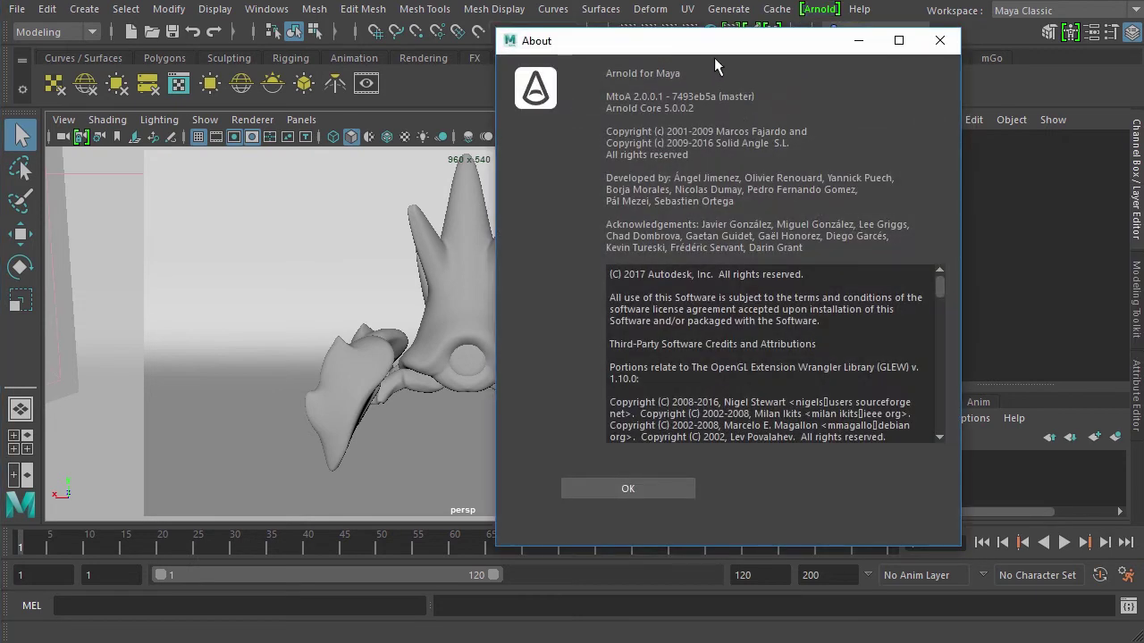
left_click_drag(709, 52, 693, 52)
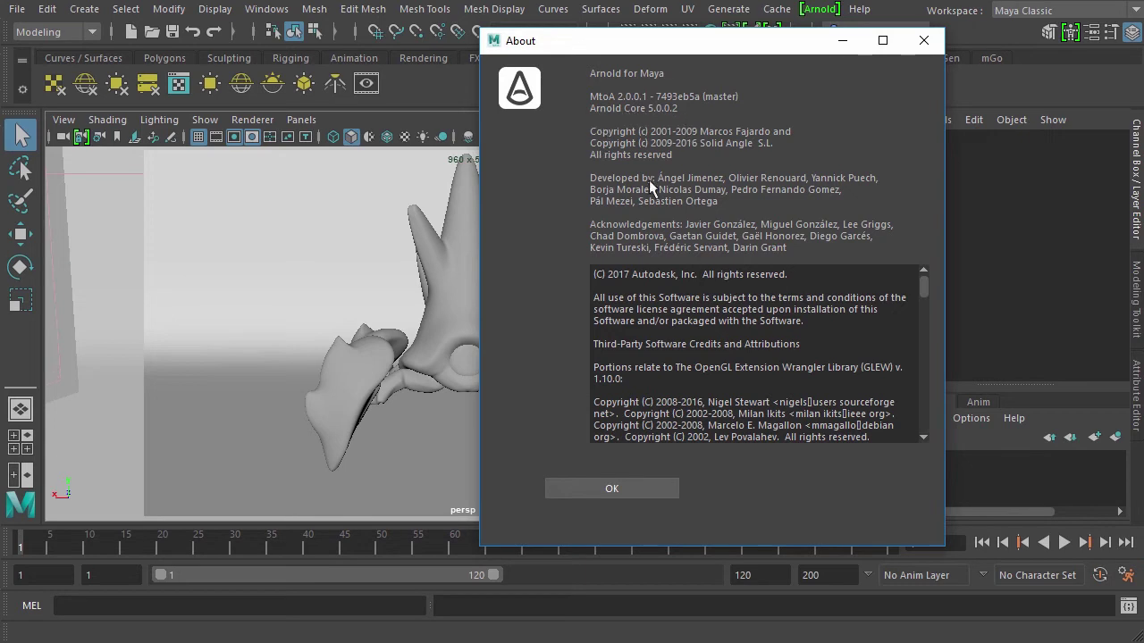
left_click(585, 489)
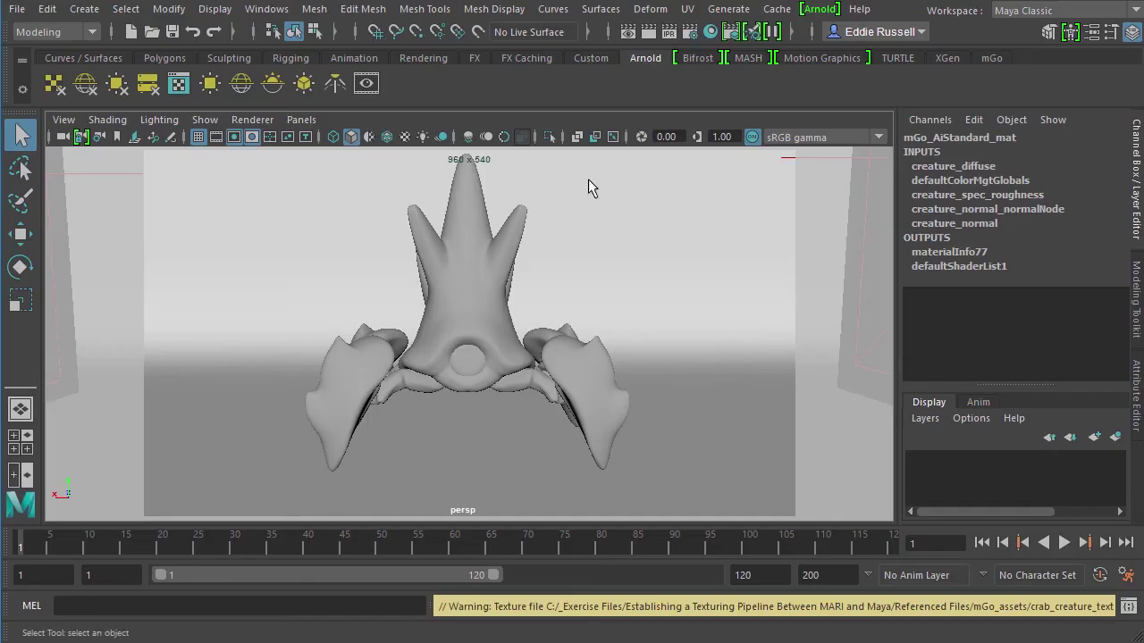
Show the mGo_AiStandard_mat network in Hypershade, zoomed in with all node attributes expanded.
left_click(711, 34)
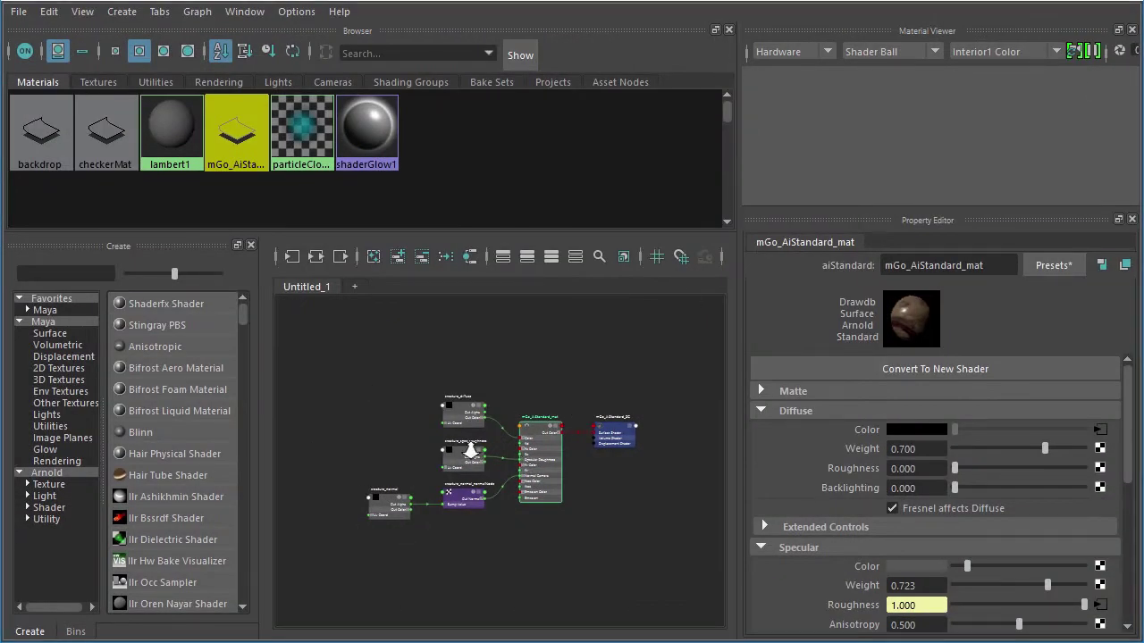
scroll(472, 450, "up", 5)
scroll(569, 452, "up", 1)
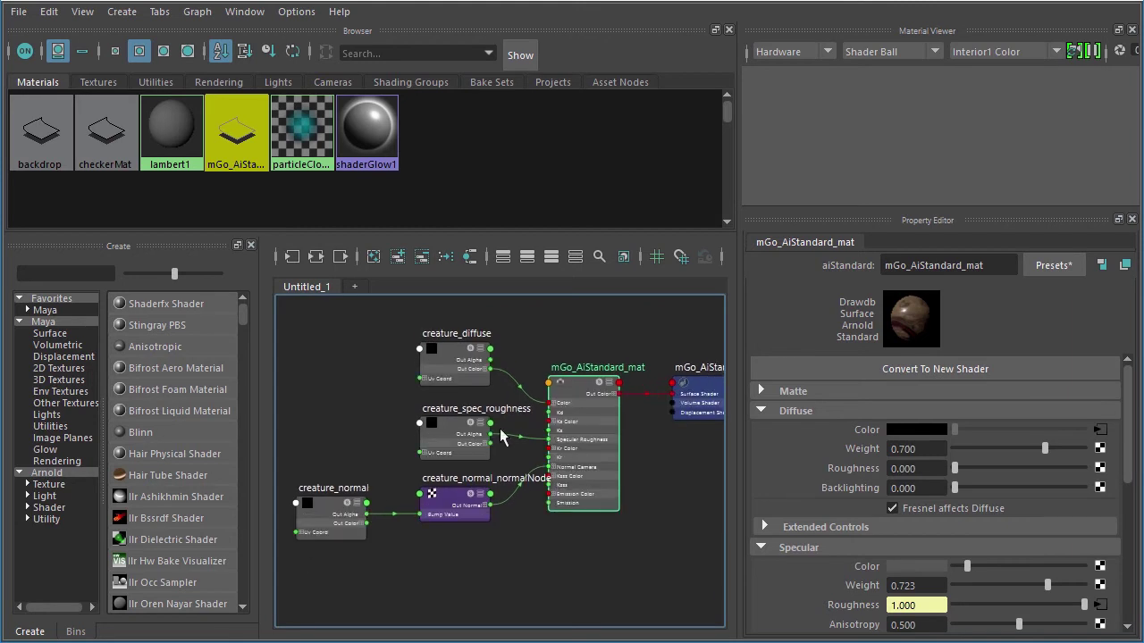
key("3")
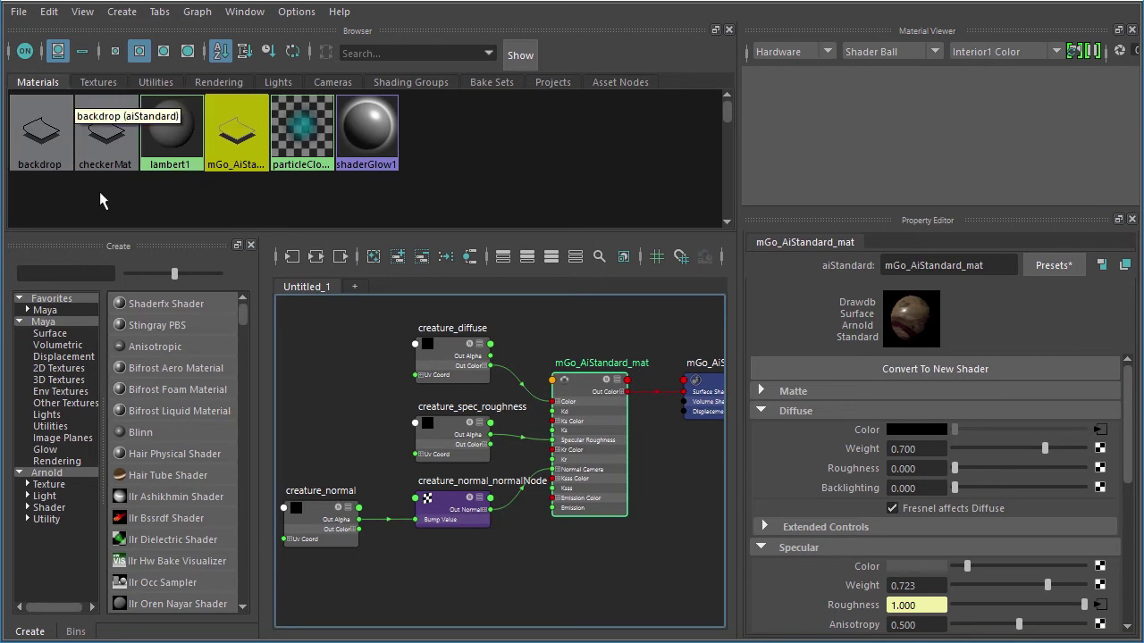
left_click(48, 155)
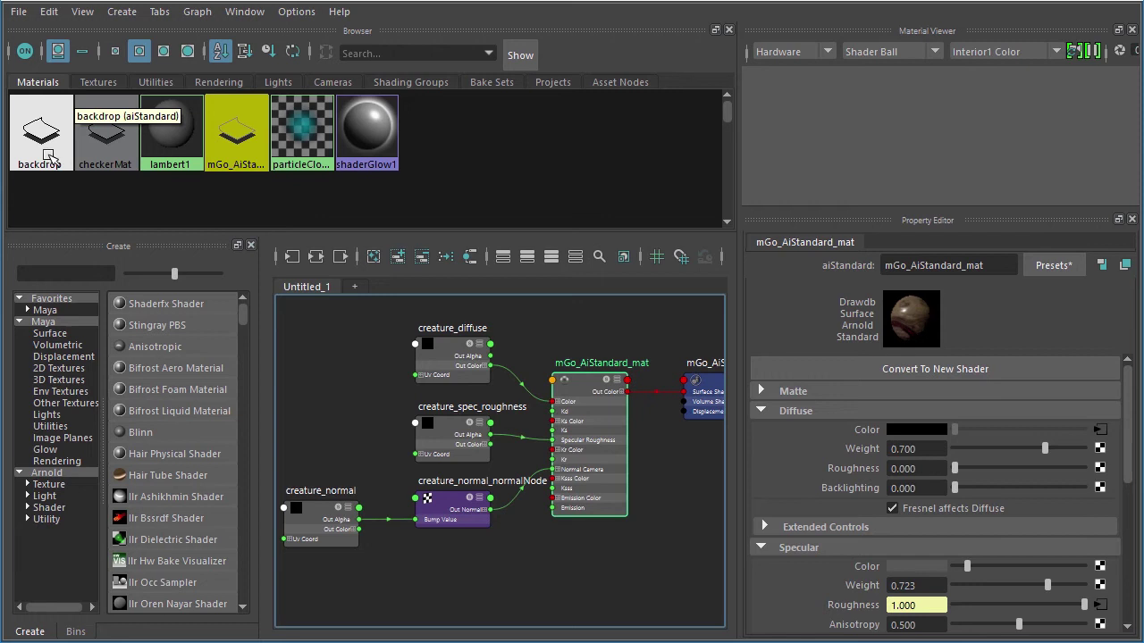
left_click(92, 144)
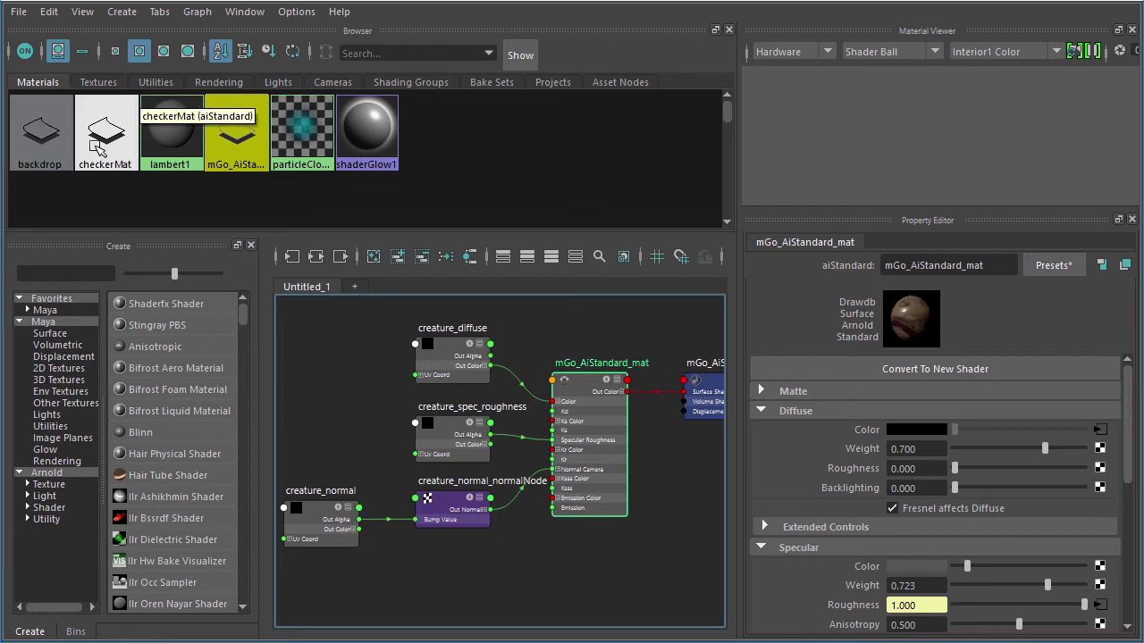
left_click(241, 136)
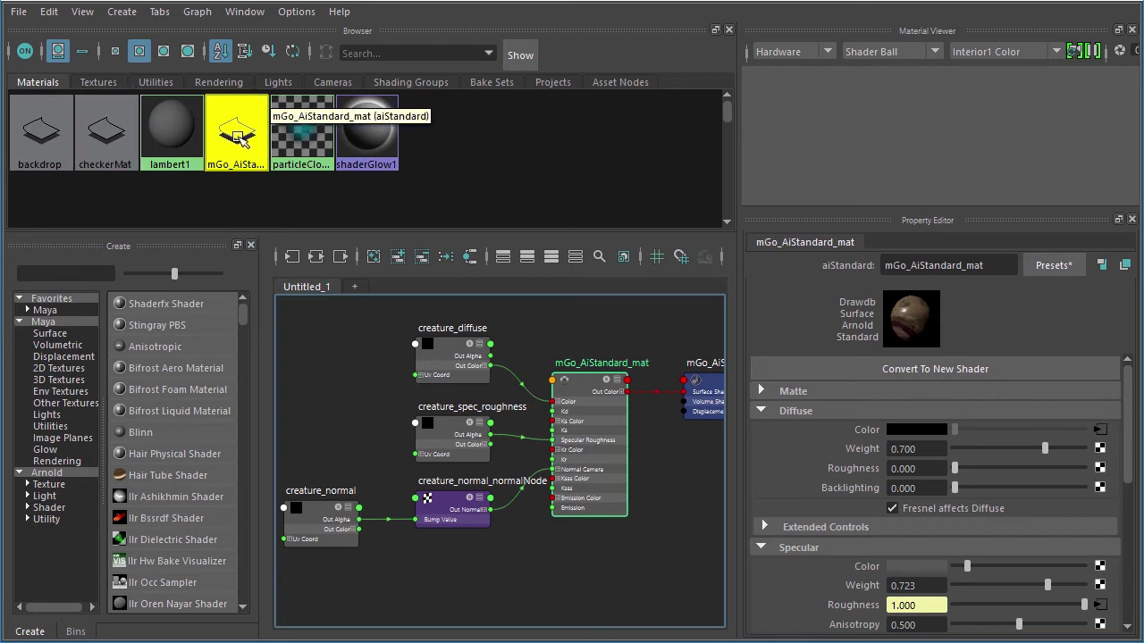
left_click(181, 125)
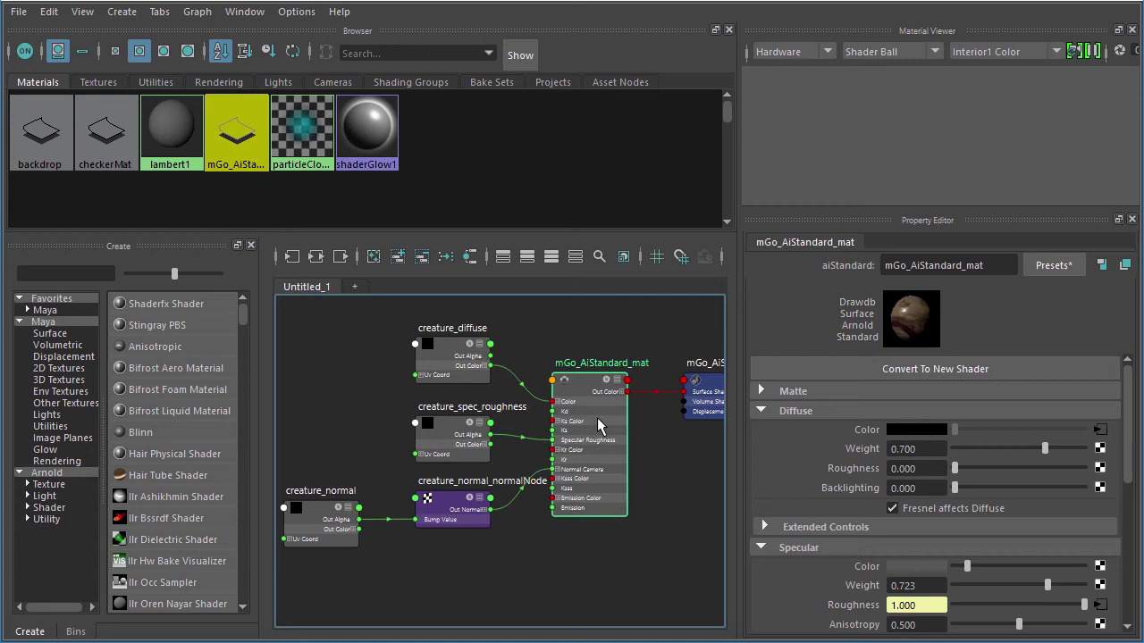
Browse the Arnold > Shader > Surface shaders in the Create panel with enlarged icons.
scroll(548, 369, "up", 1)
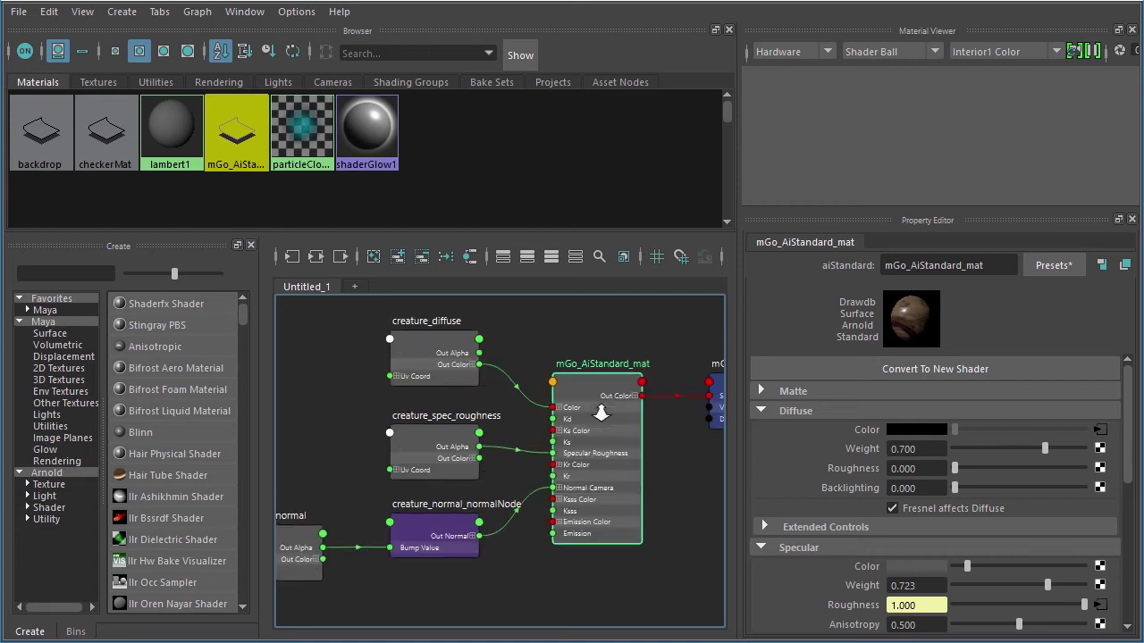
scroll(577, 407, "up", 1)
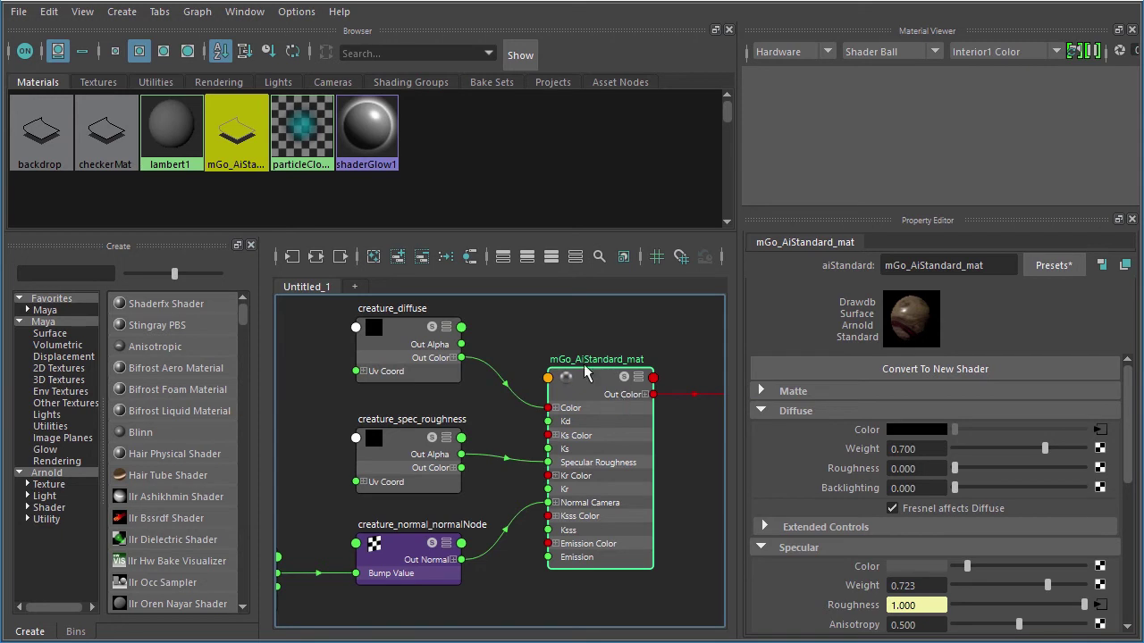
left_click(28, 509)
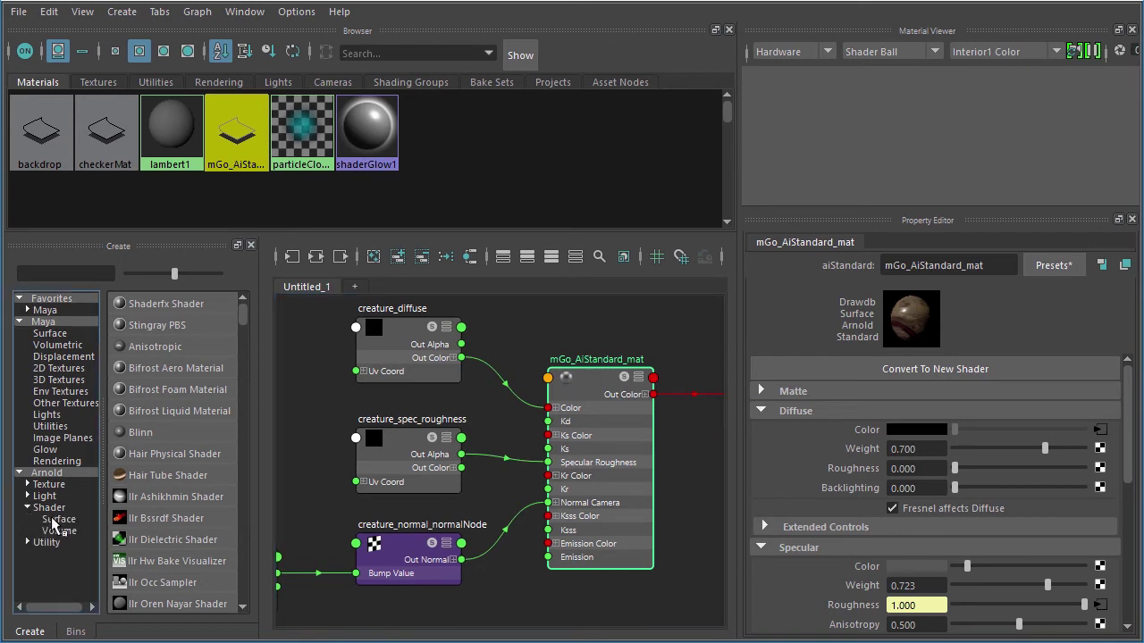
left_click(59, 520)
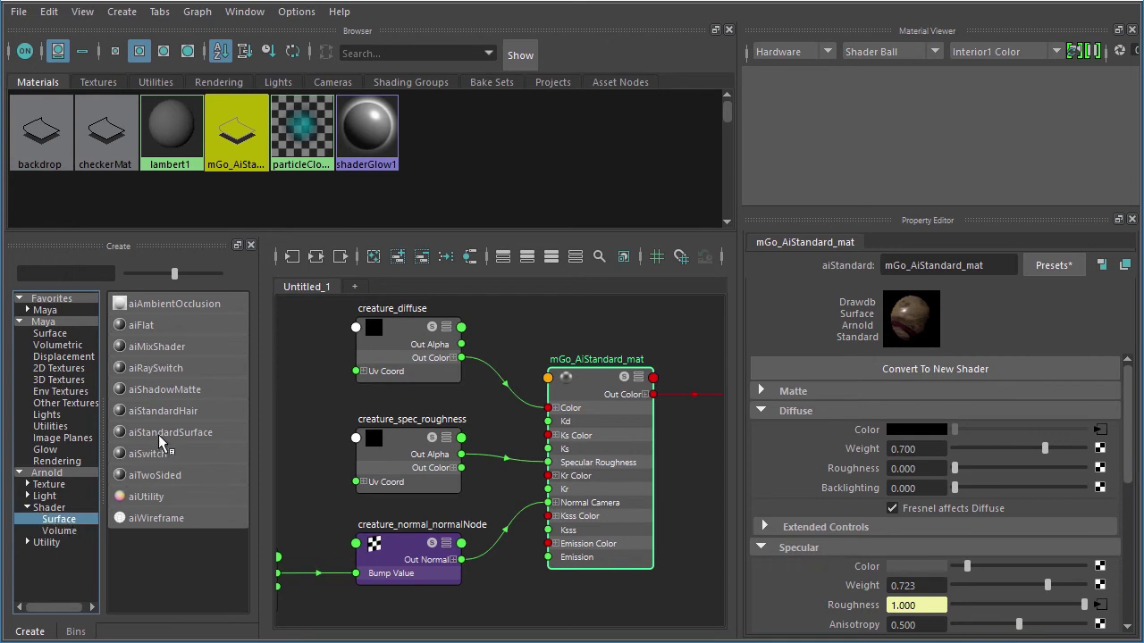
left_click_drag(176, 276, 198, 276)
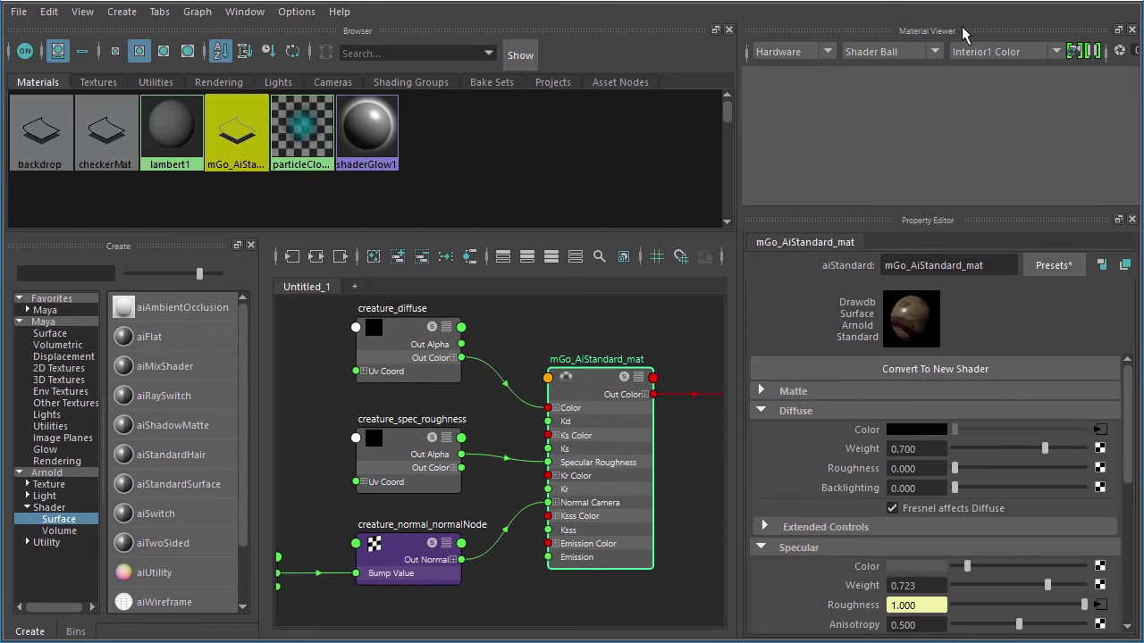
Close the Hypershade and select crabBody2, dismissing its marking menu without choosing anything.
left_click(1053, 0)
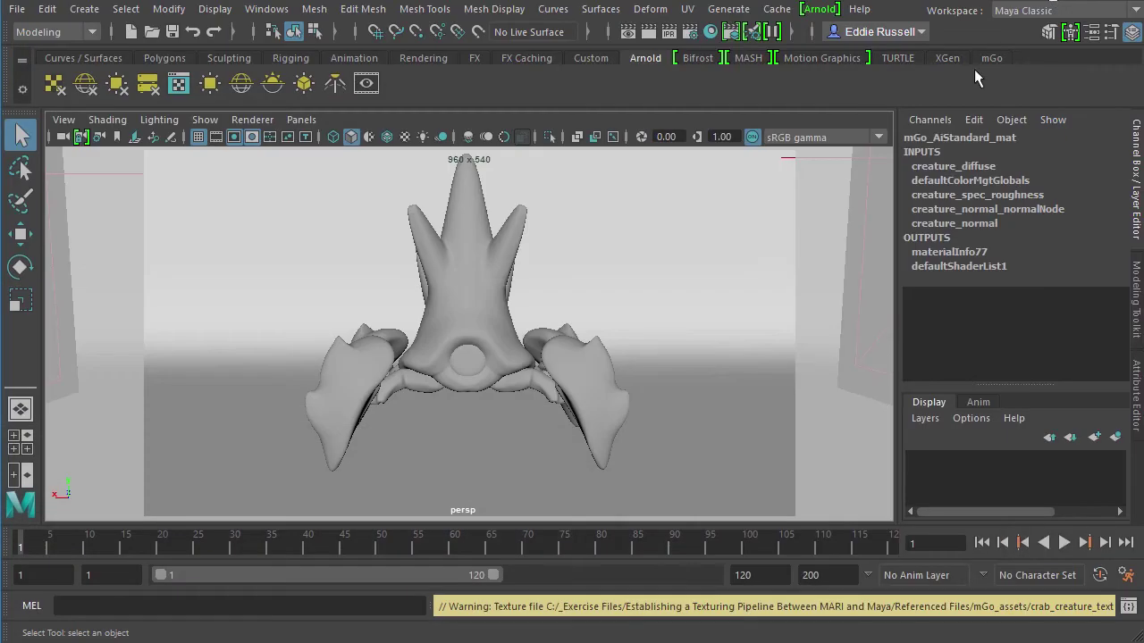
left_click(462, 183)
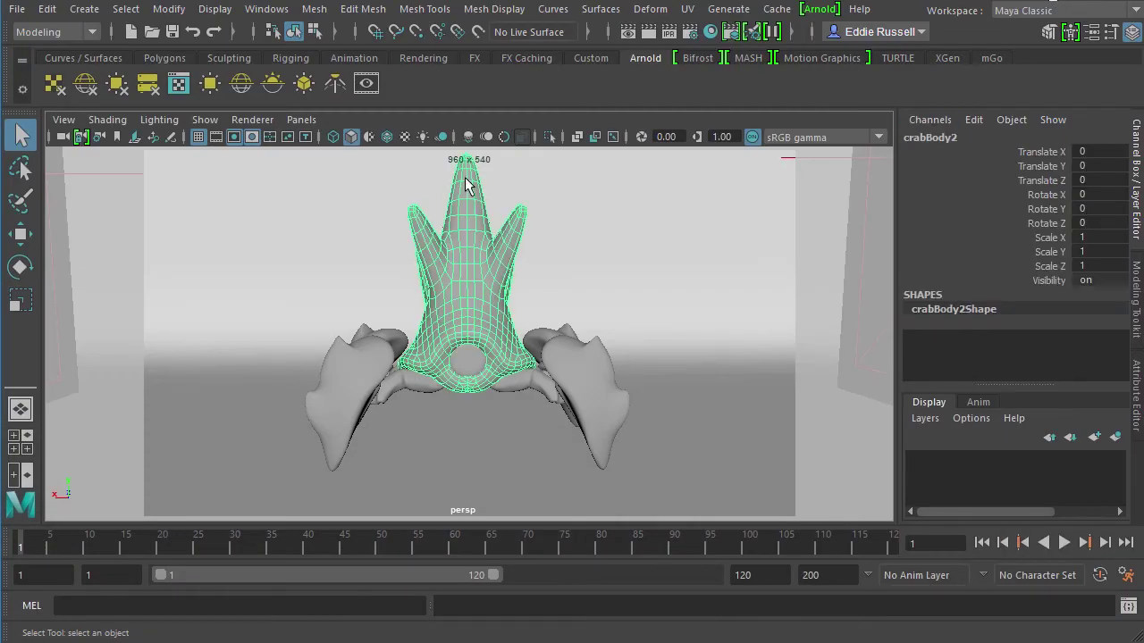
right_click(467, 161)
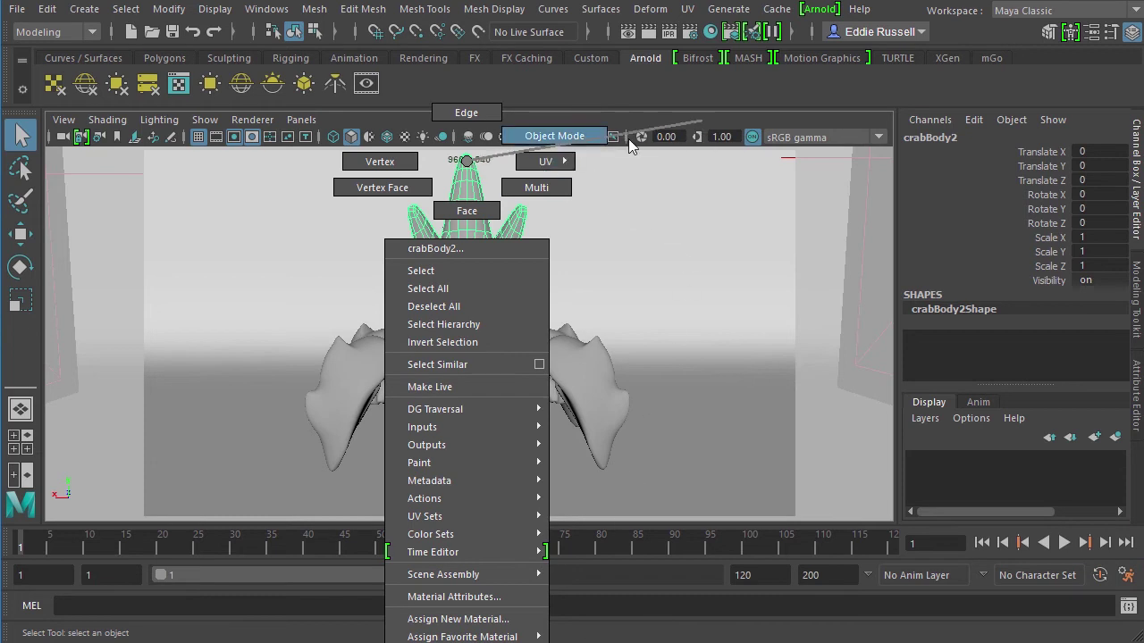
right_click_drag(630, 145, 475, 171)
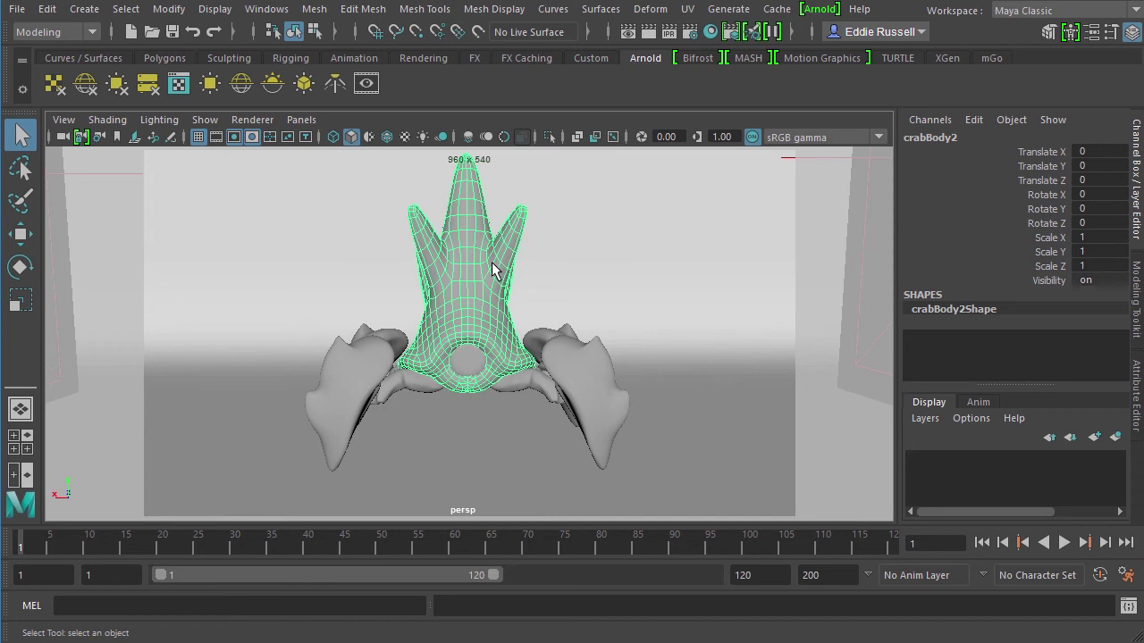
Convert mGo_AiStandard_mat to aiStandardSurface and highlight the 'AiStandard_mat' part of its name.
left_click(711, 32)
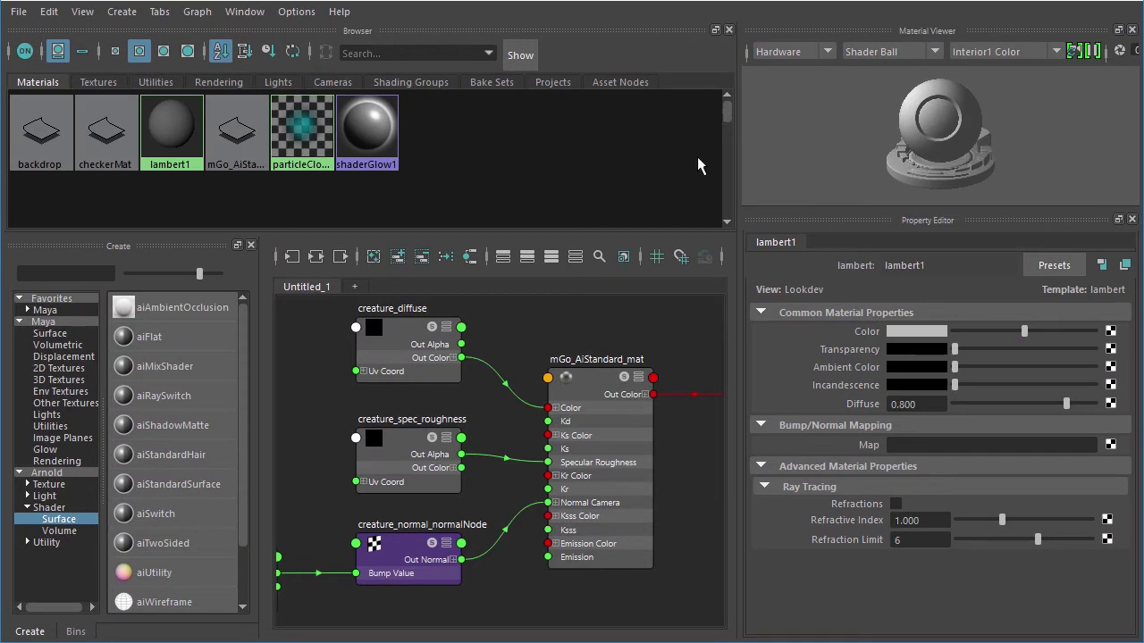
scroll(613, 453, "down", 3)
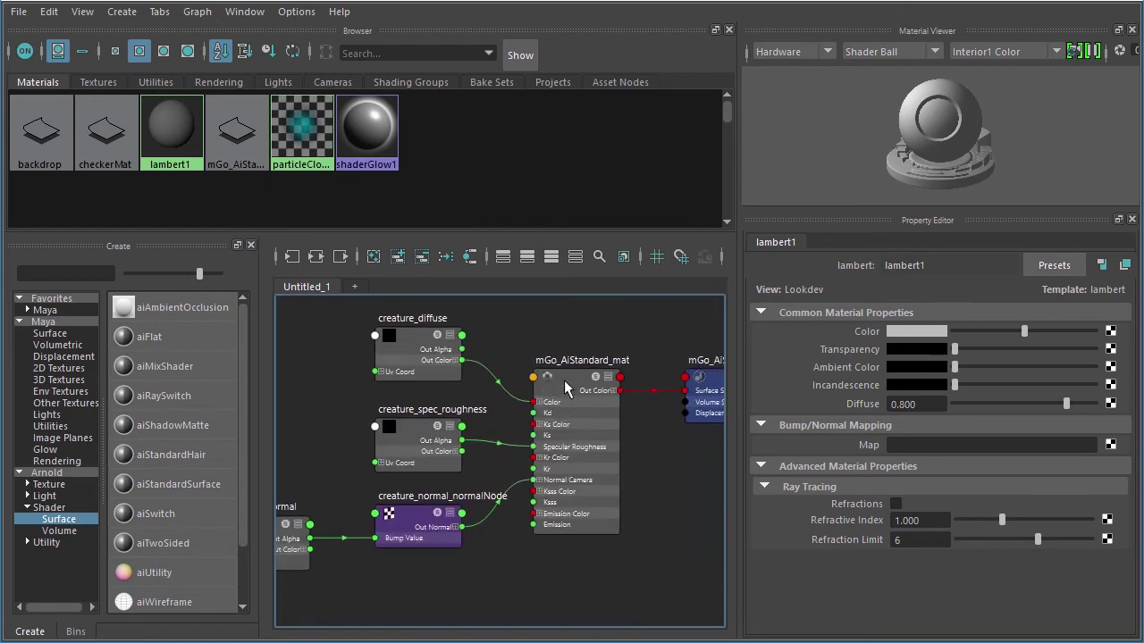
left_click(589, 440)
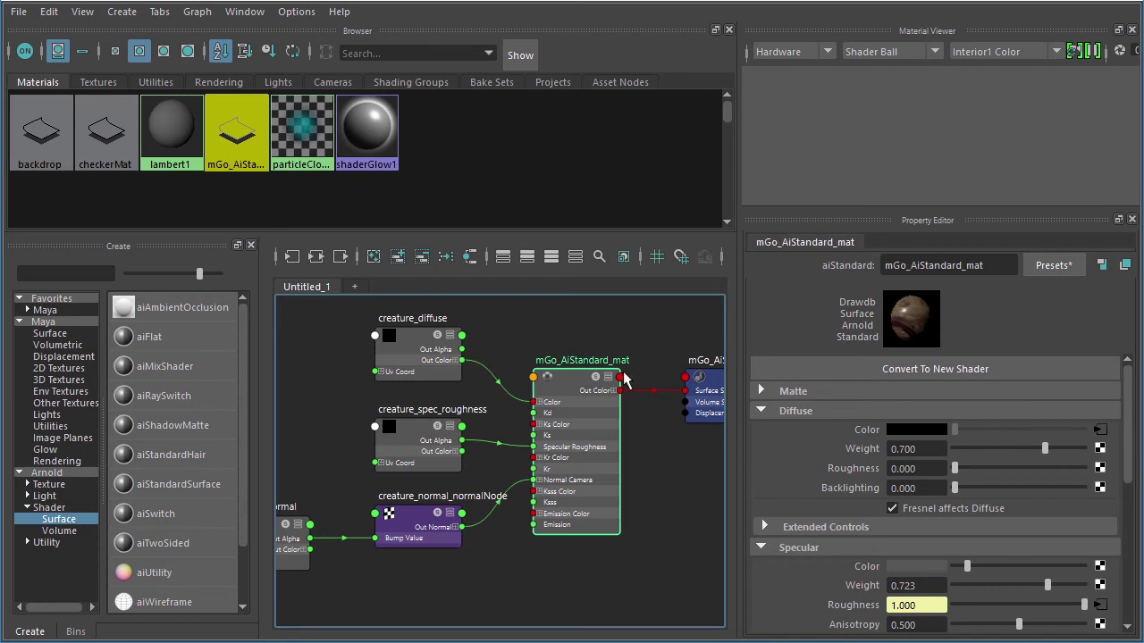
left_click(946, 369)
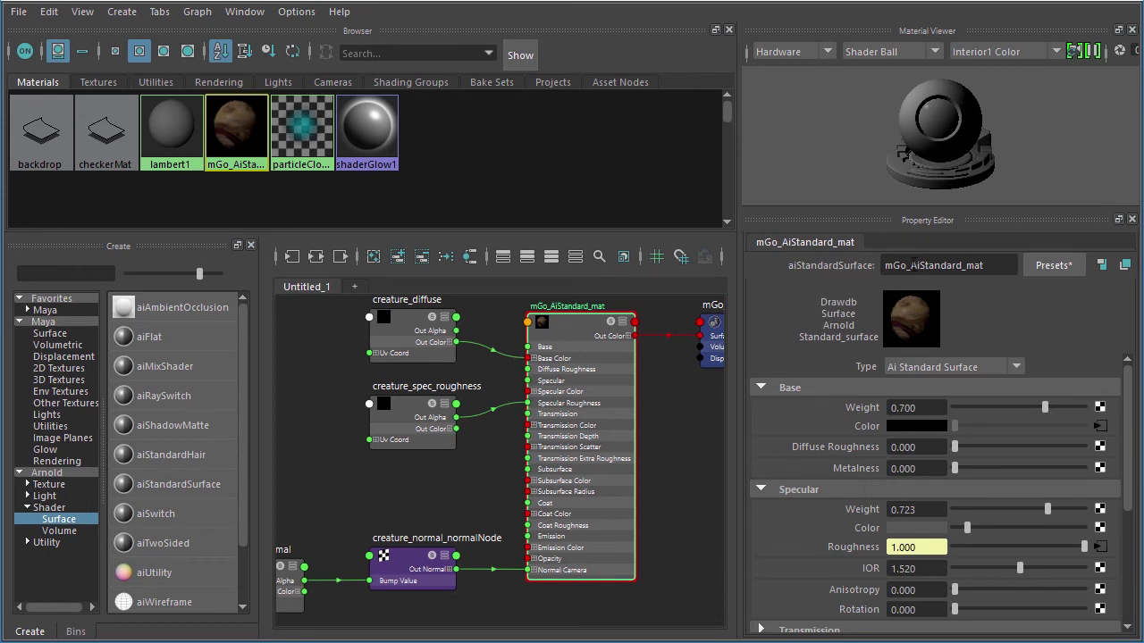
left_click_drag(911, 265, 1100, 292)
Rename the shader to mGo and set creature_spec_roughness's color space to Raw.
key("BackSpace")
key("Return")
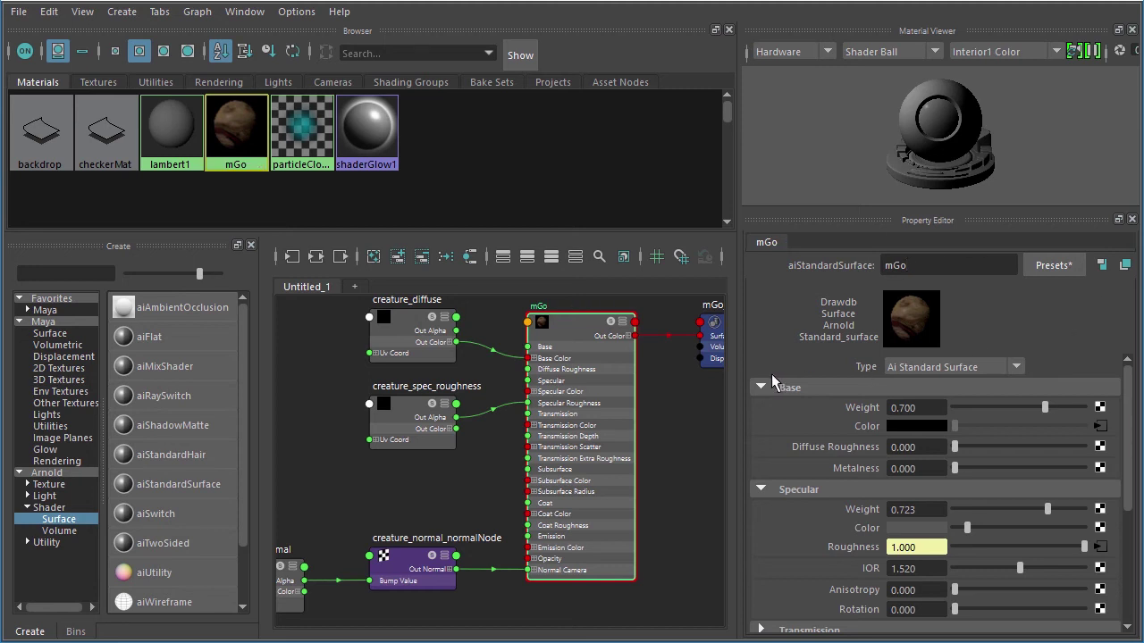
middle_click_drag(516, 446, 528, 453, "alt")
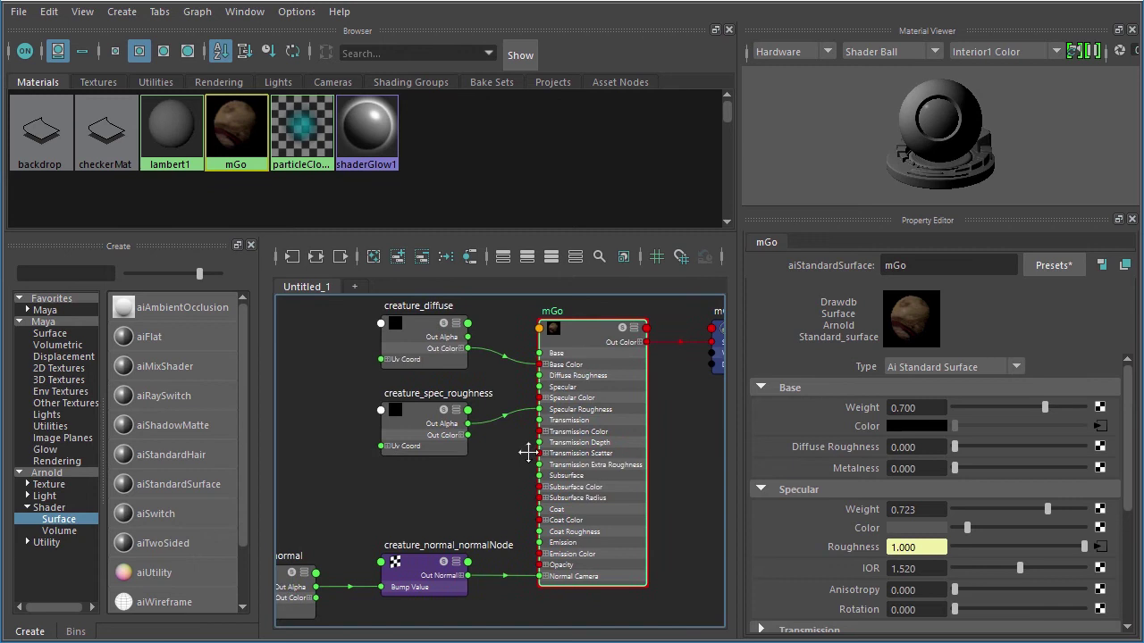
left_click(426, 417)
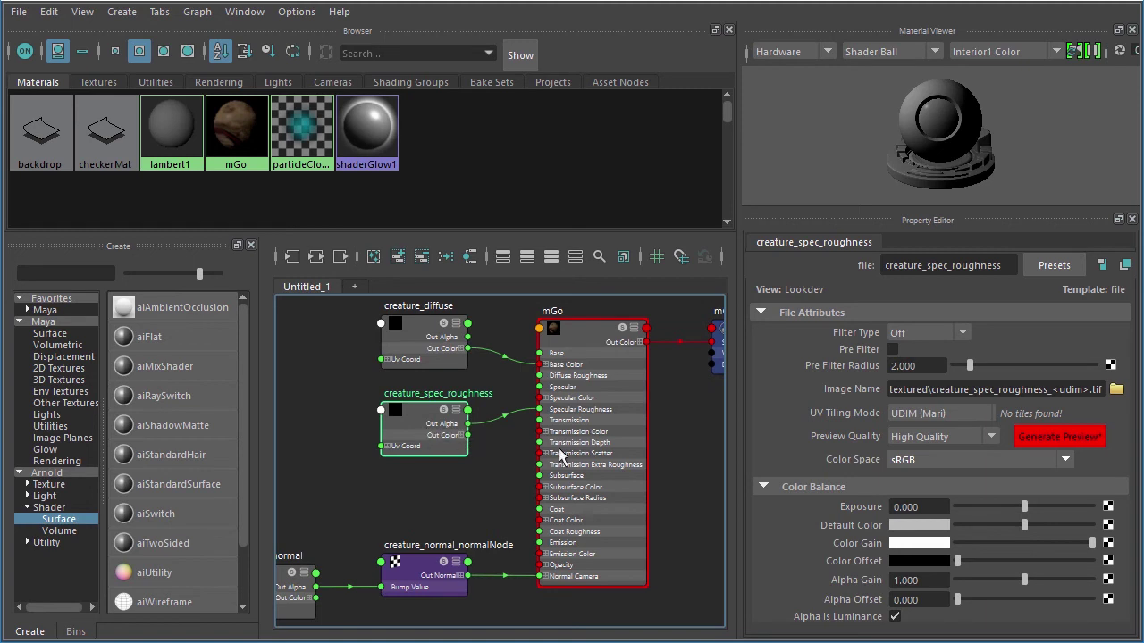
left_click(910, 461)
scroll(926, 521, "up", 1)
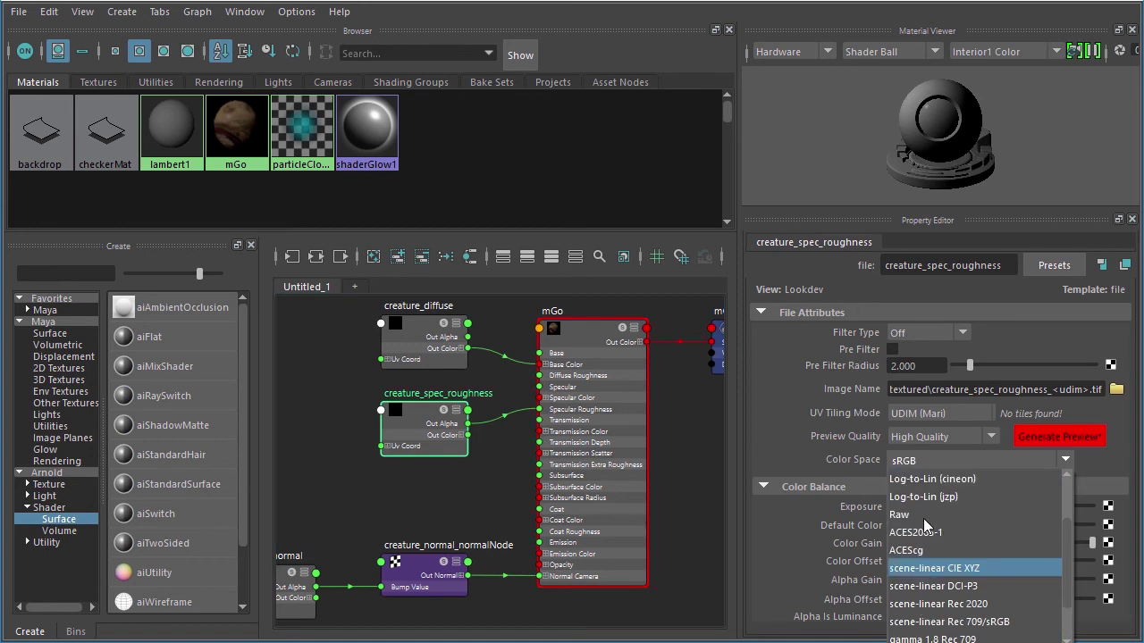
left_click(921, 514)
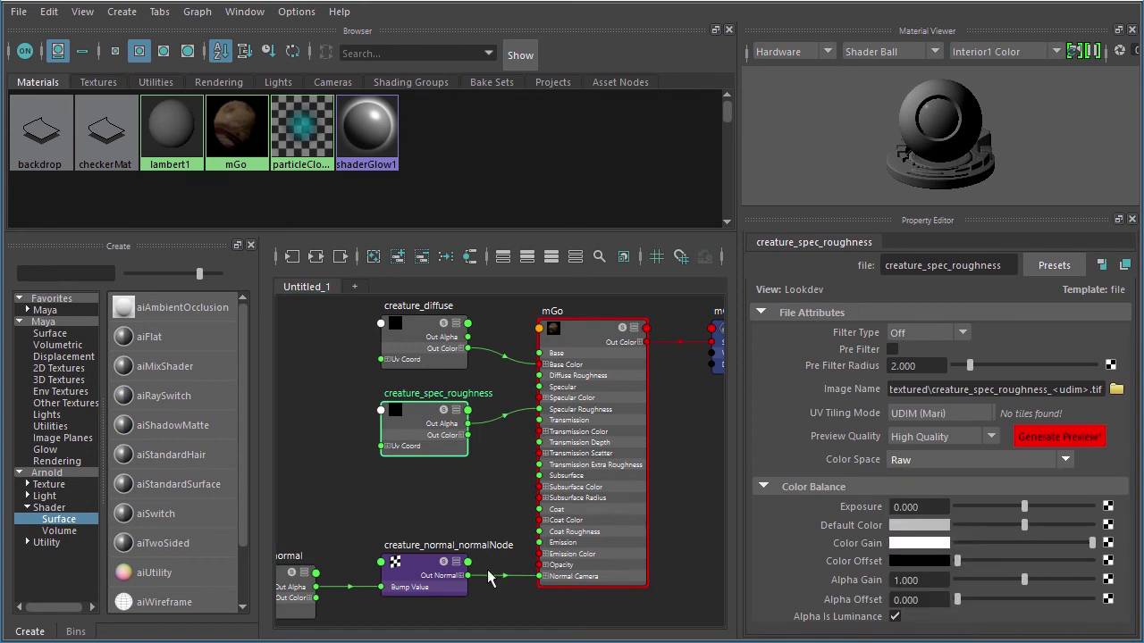
Set the creature_normal texture's color space to Raw, then reselect the mGo shader.
middle_click_drag(458, 529, 545, 461, "alt")
left_click(389, 511)
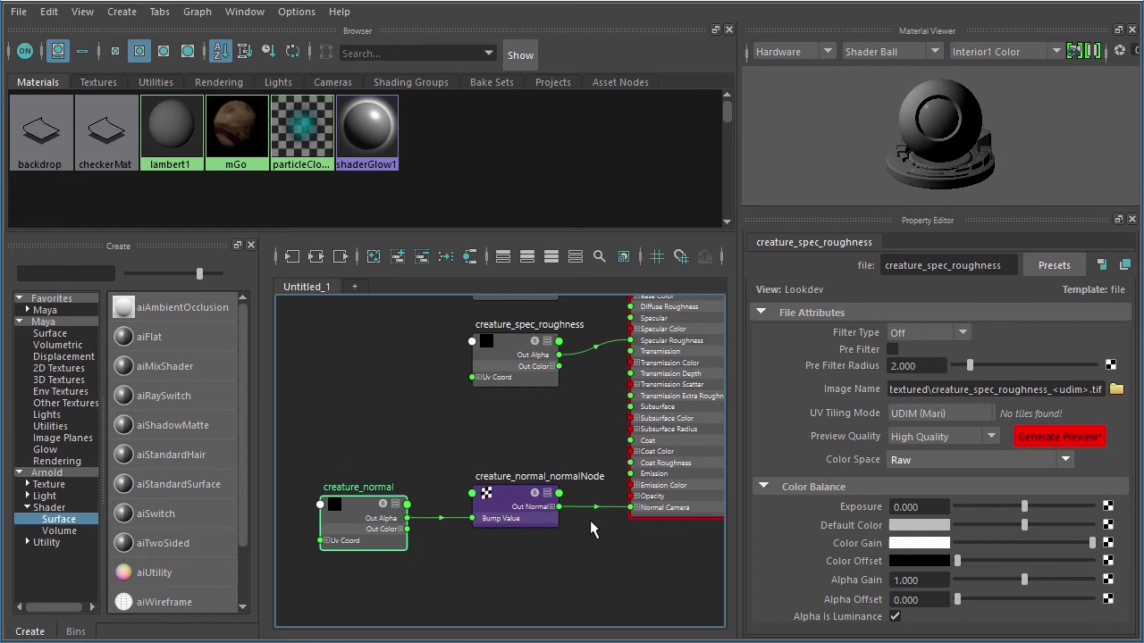
left_click(897, 460)
scroll(906, 501, "up", 1)
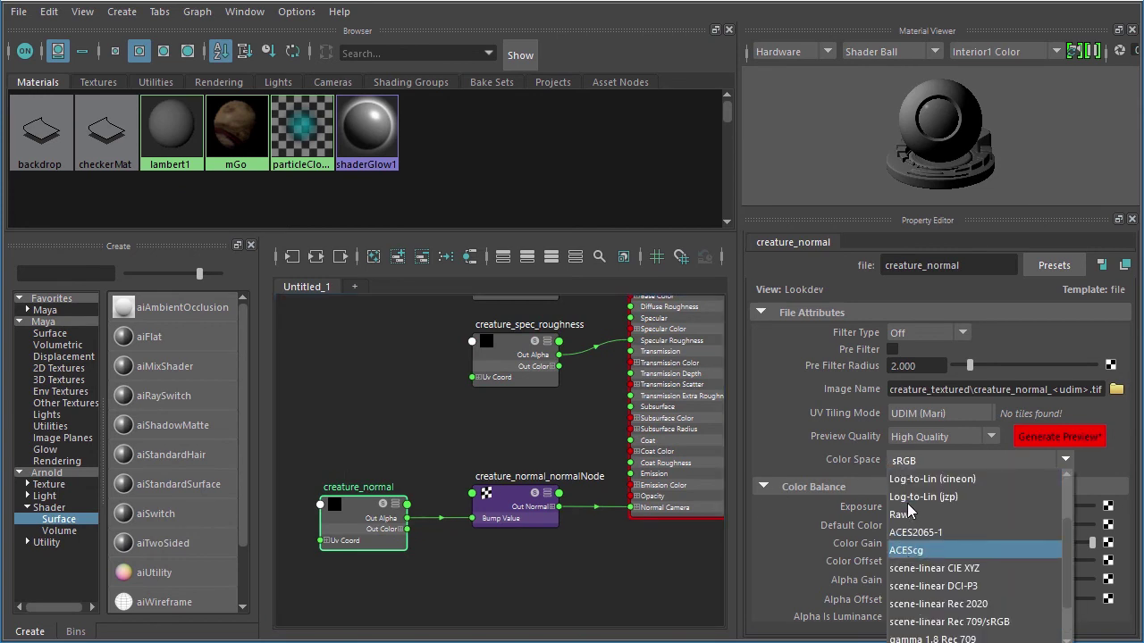
left_click(907, 515)
middle_click_drag(576, 362, 472, 442, "alt")
left_click(582, 395)
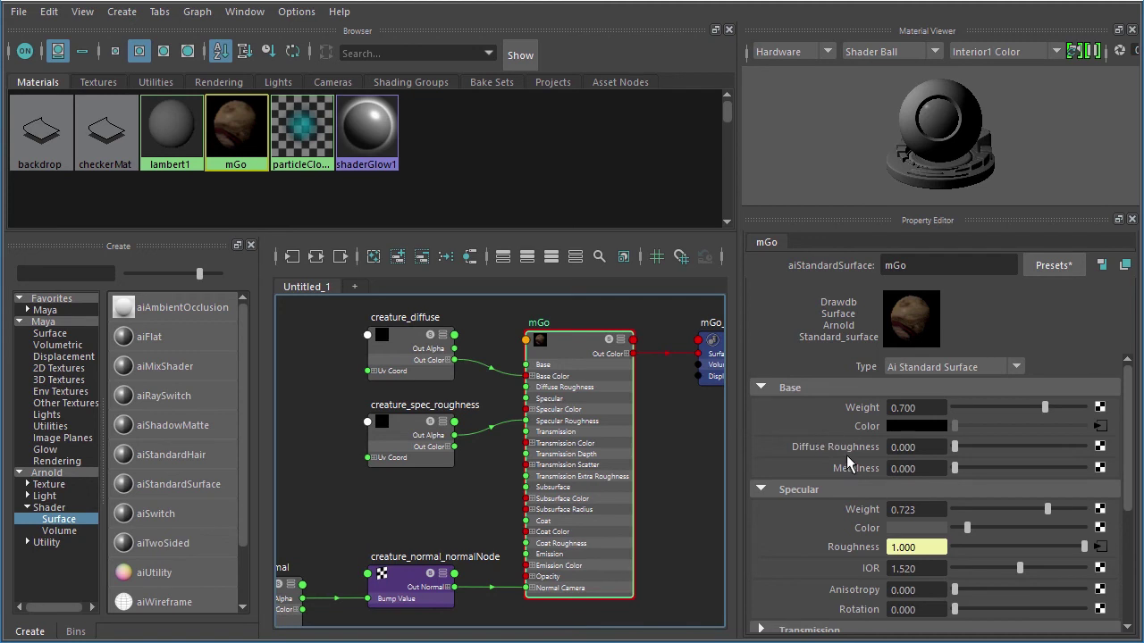
scroll(847, 458, "down", 1)
left_click_drag(926, 458, 838, 579)
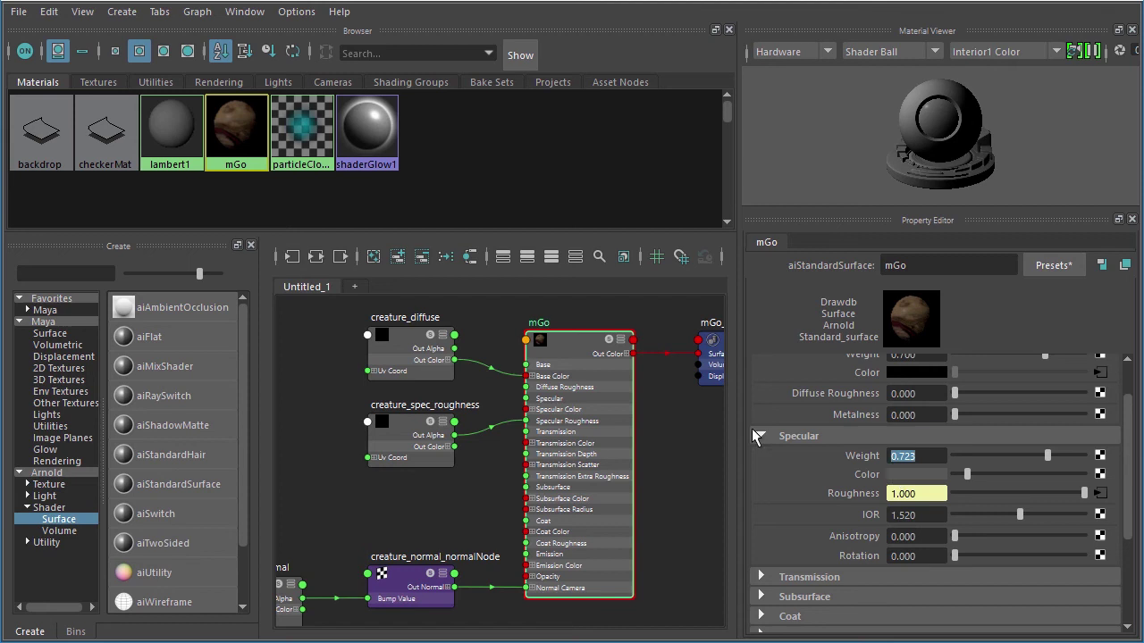
Convert the checkerMat and backdrop materials to aiStandardSurface shaders.
left_click(96, 131)
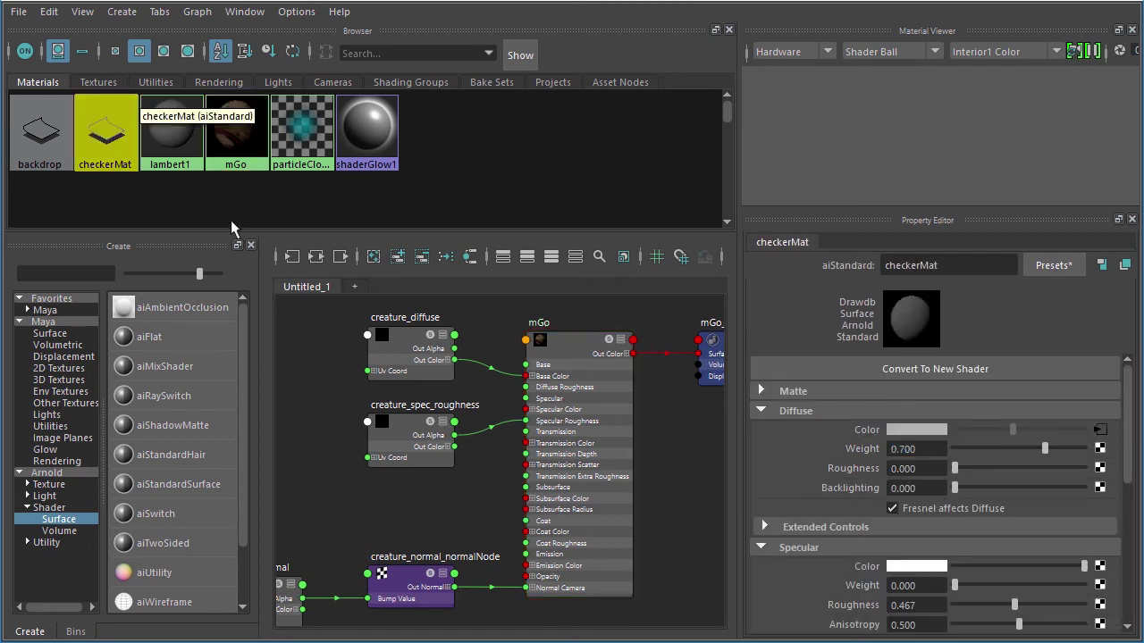
left_click(905, 370)
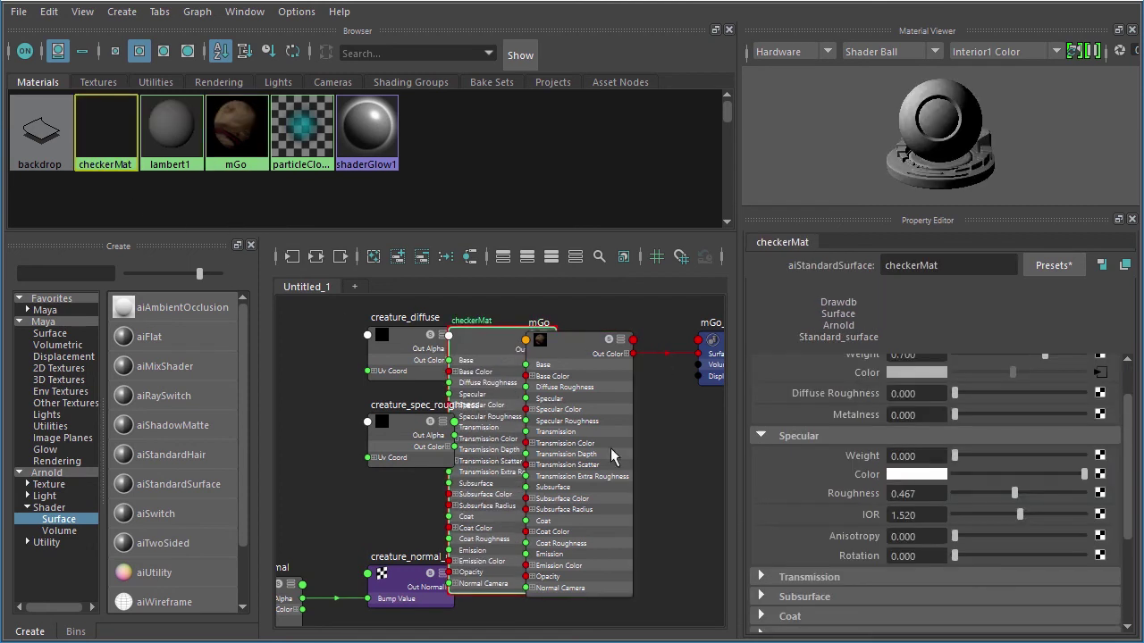
left_click(39, 132)
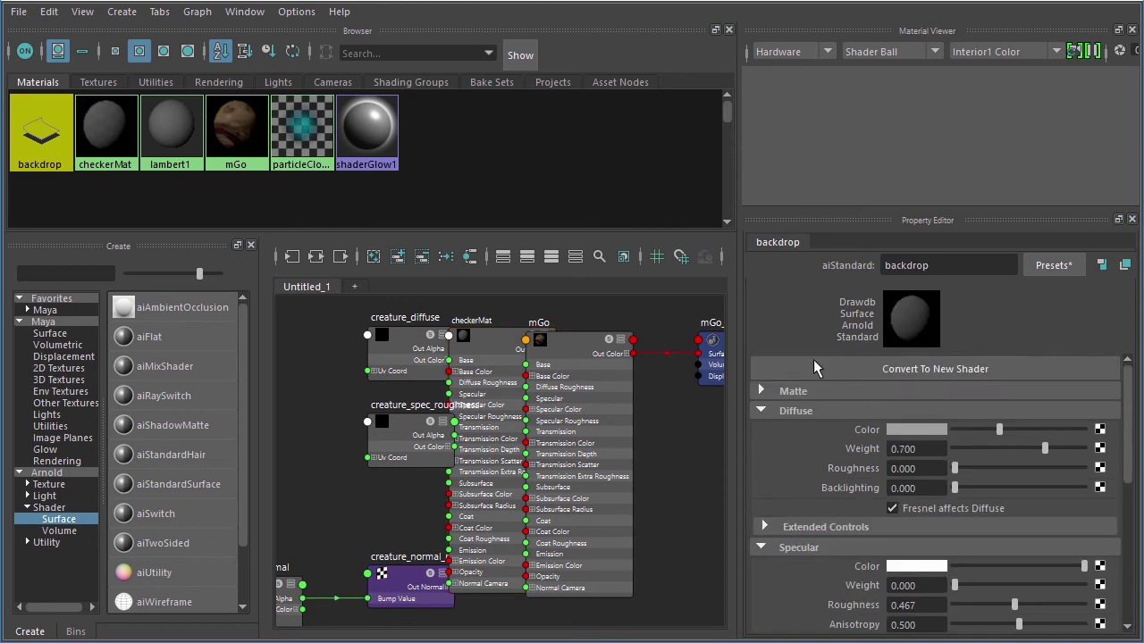
left_click(837, 364)
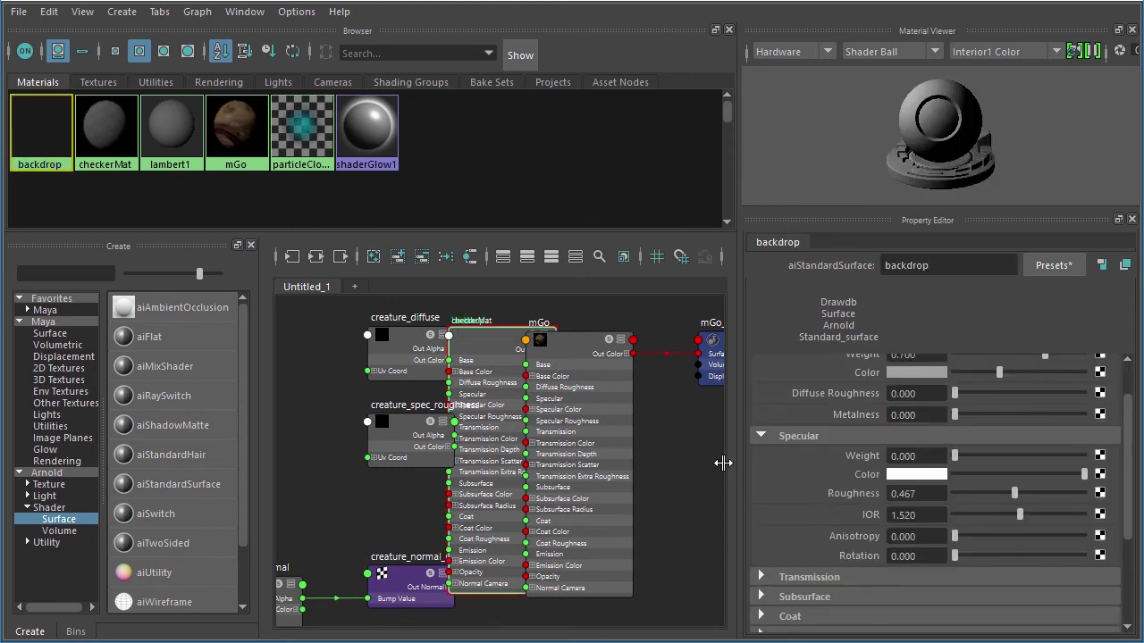
Graph only the mGo shading network and nudge the mGo node slightly right.
left_click(236, 152)
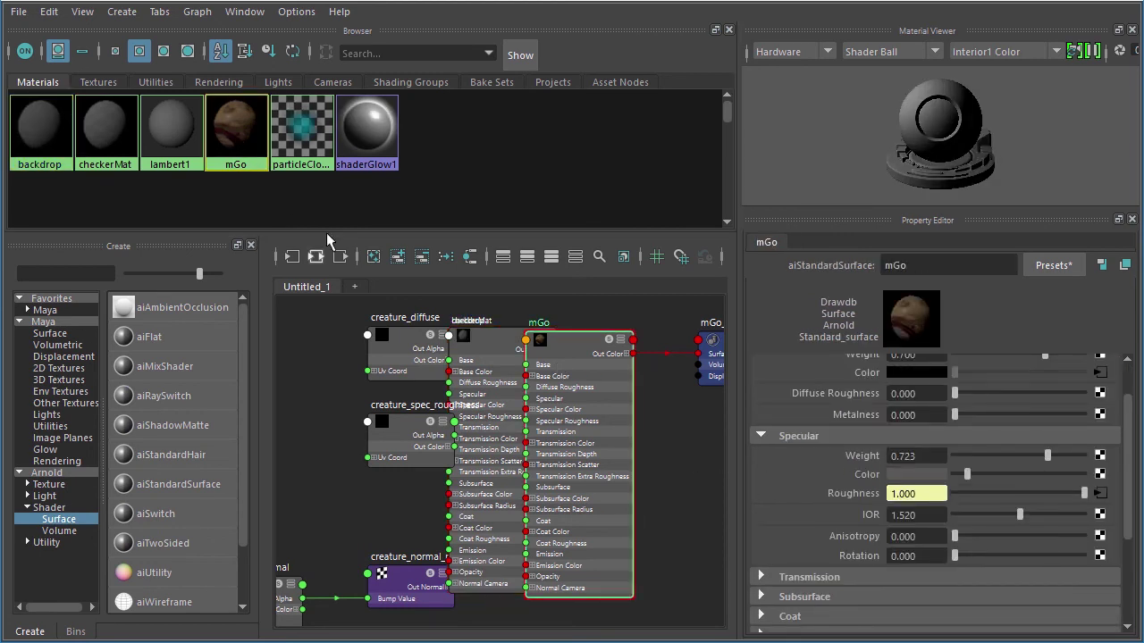
key("3")
mouse_move(533, 393)
left_mouse_down()
mouse_move(505, 389)
mouse_move(543, 398)
left_mouse_up()
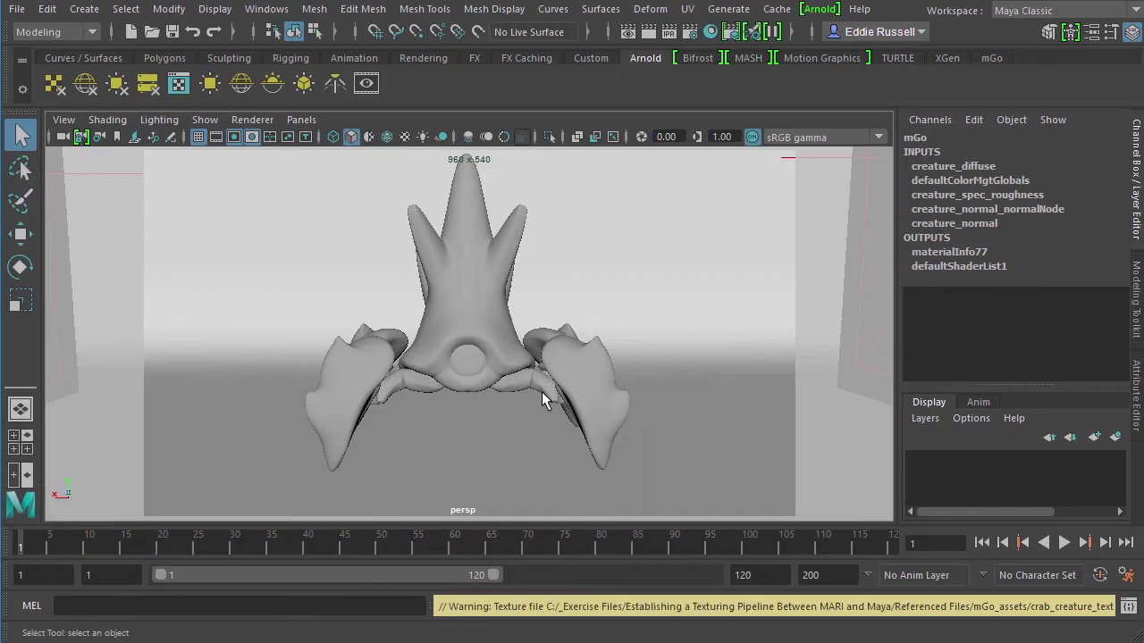
Pick-walk from the crab body to crabCreature and assign it the existing mGo material.
left_click(542, 391)
key("Up")
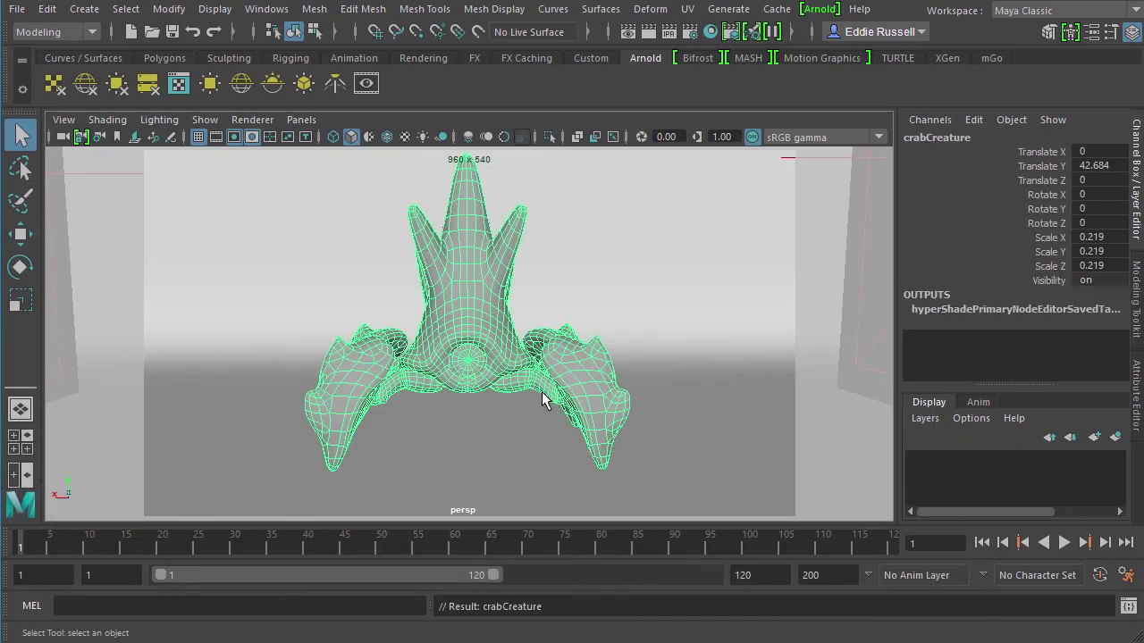
right_click(543, 400)
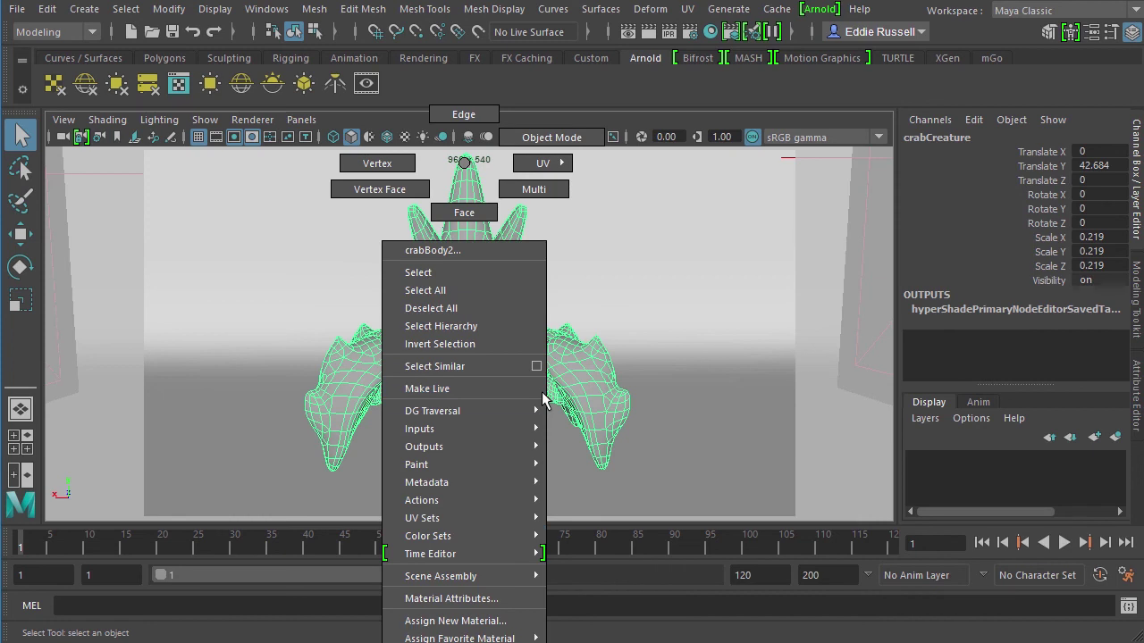
left_click(543, 400)
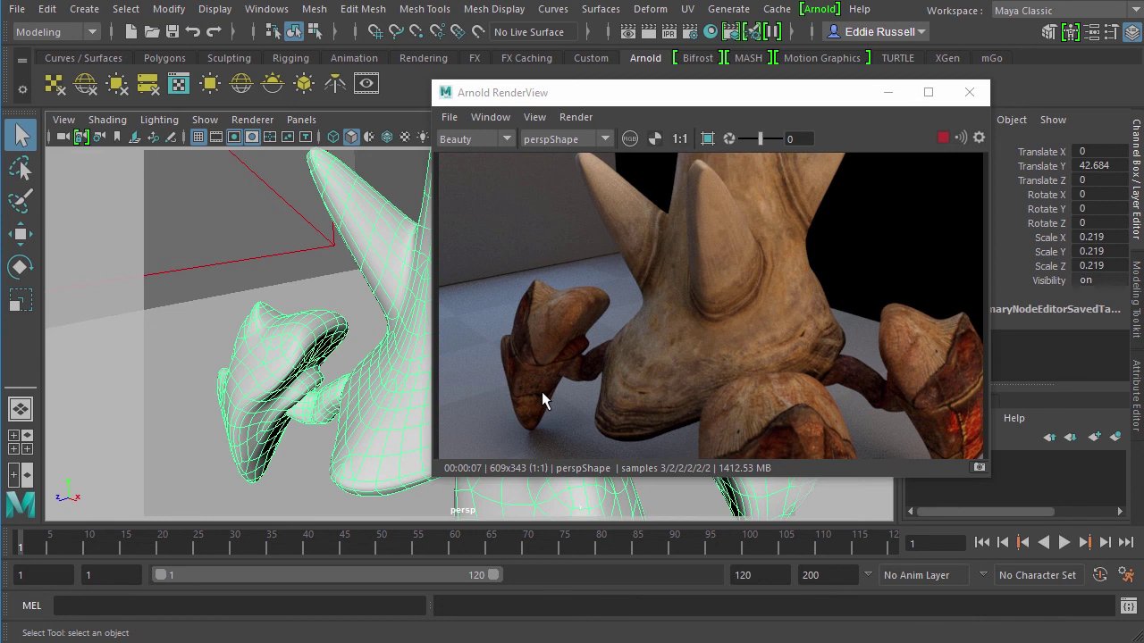
Re-render the crab in Arnold RenderView from closer orbited angles, then close the window.
left_click_drag(542, 400, 543, 394, "alt")
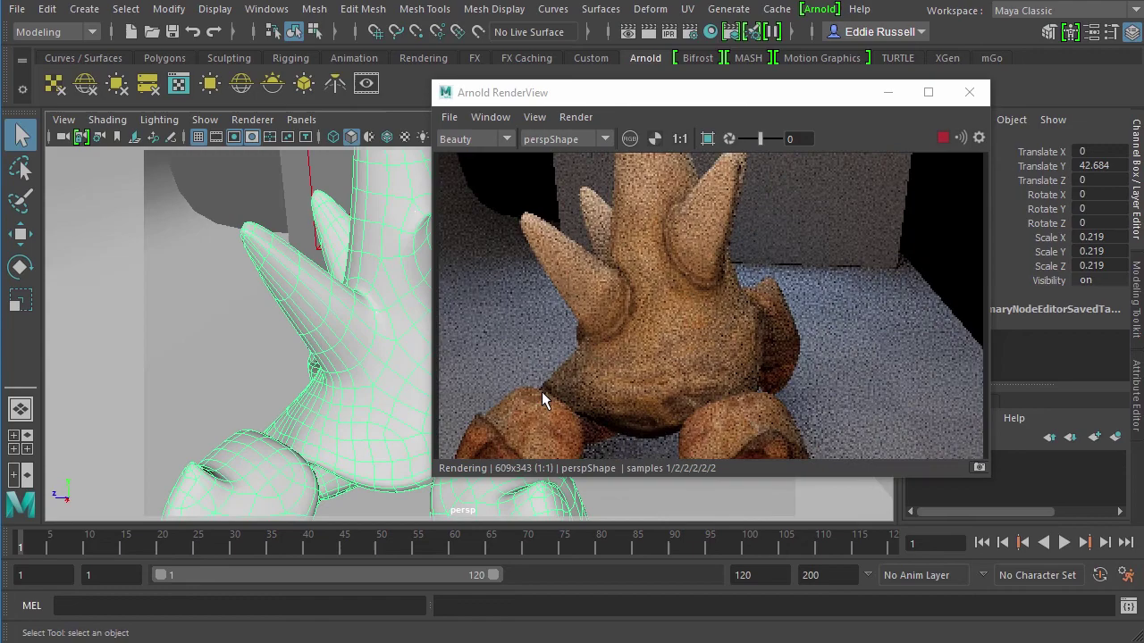
right_click_drag(541, 391, 542, 392, "alt")
left_click_drag(541, 392, 542, 392, "alt")
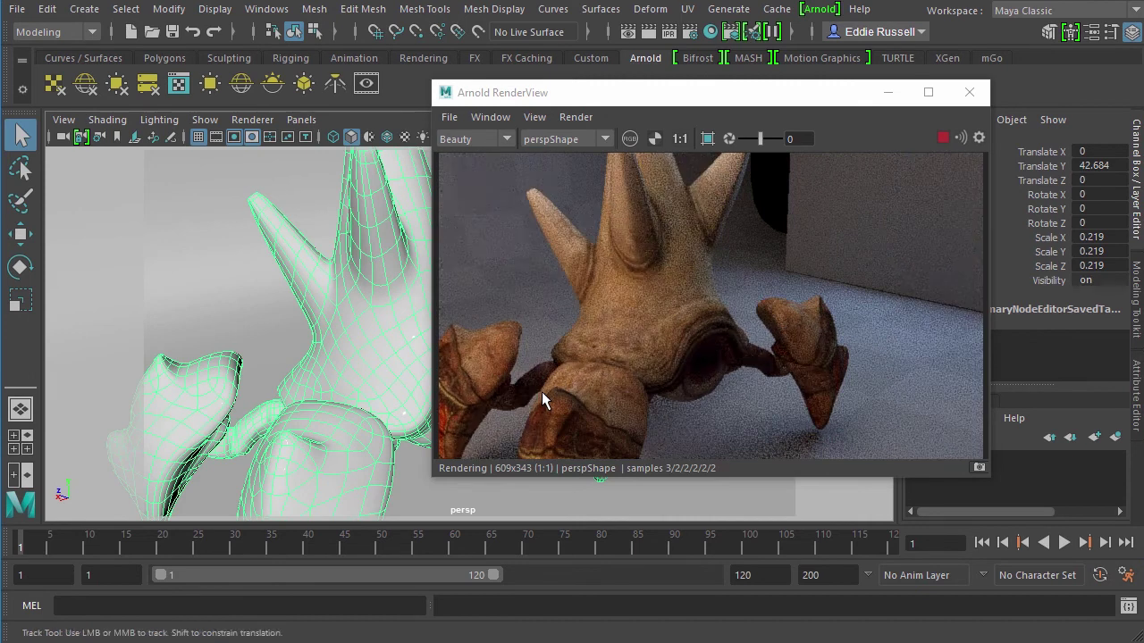
right_click_drag(542, 392, 541, 391, "alt")
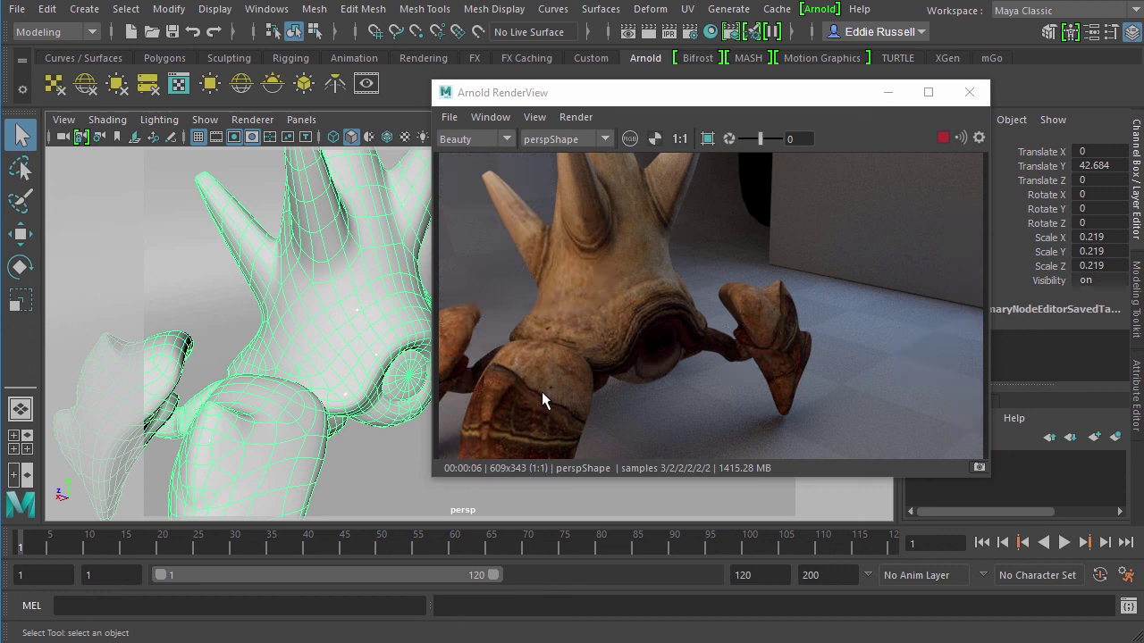
key("alt+F4")
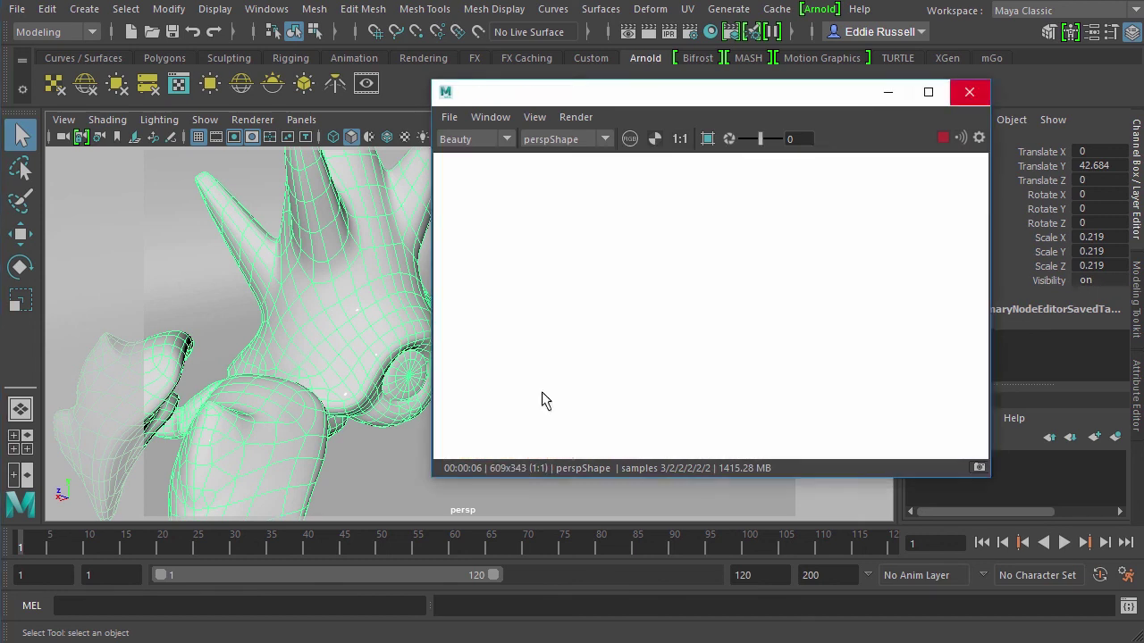
Dolly out and orbit the persp camera to frame the whole crab from the front.
scroll(543, 400, "down", 5)
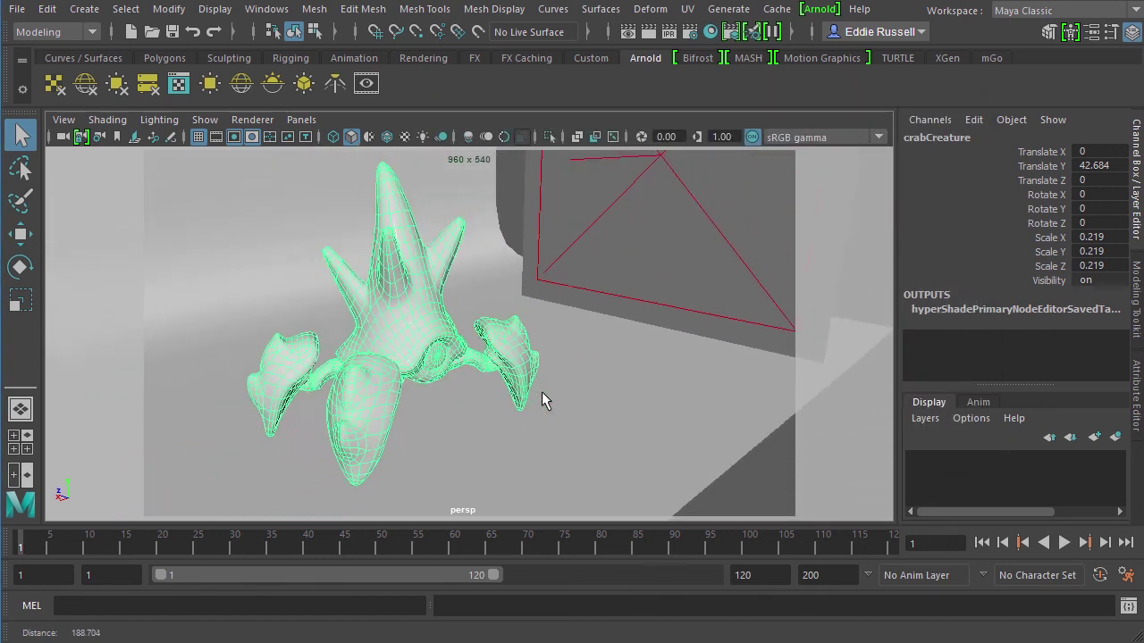
left_click_drag(542, 392, 542, 391, "alt")
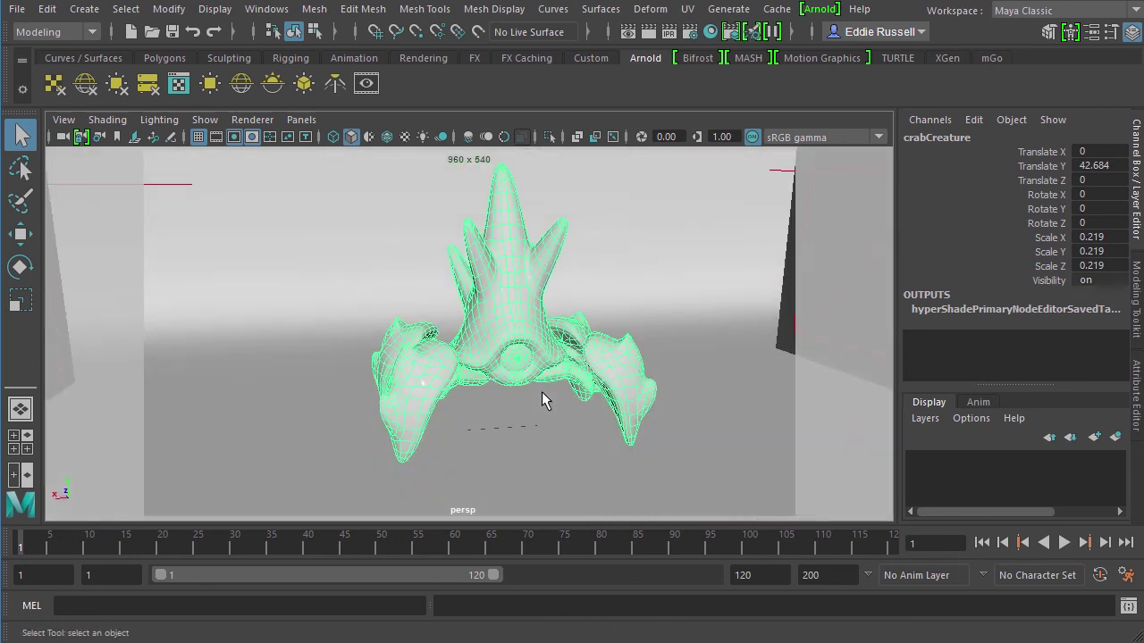
right_click_drag(541, 392, 542, 392, "alt")
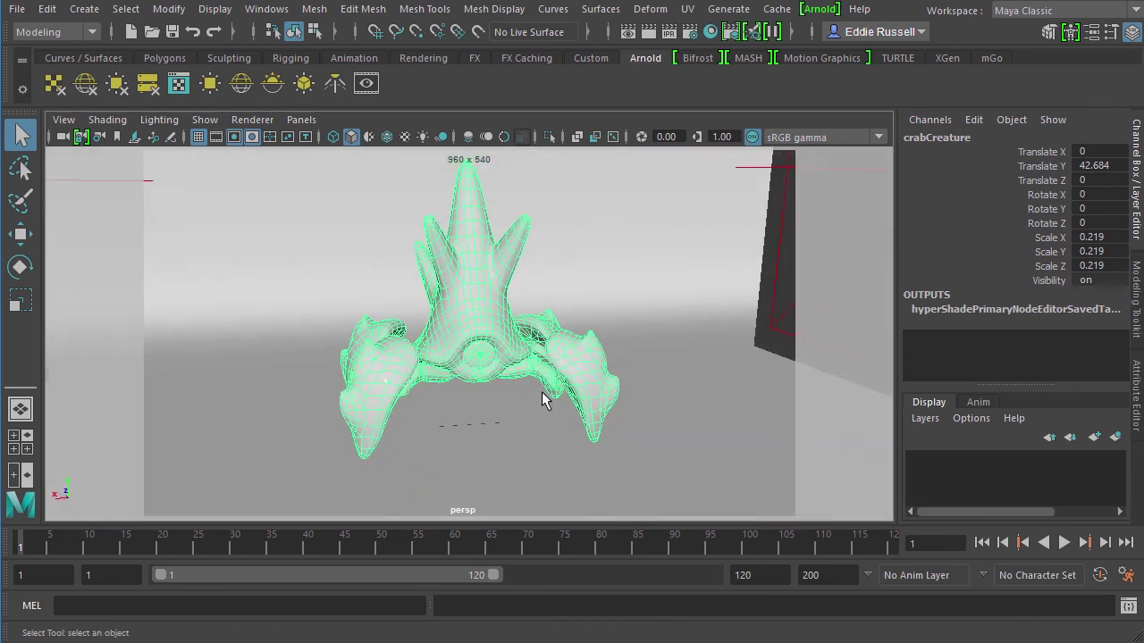